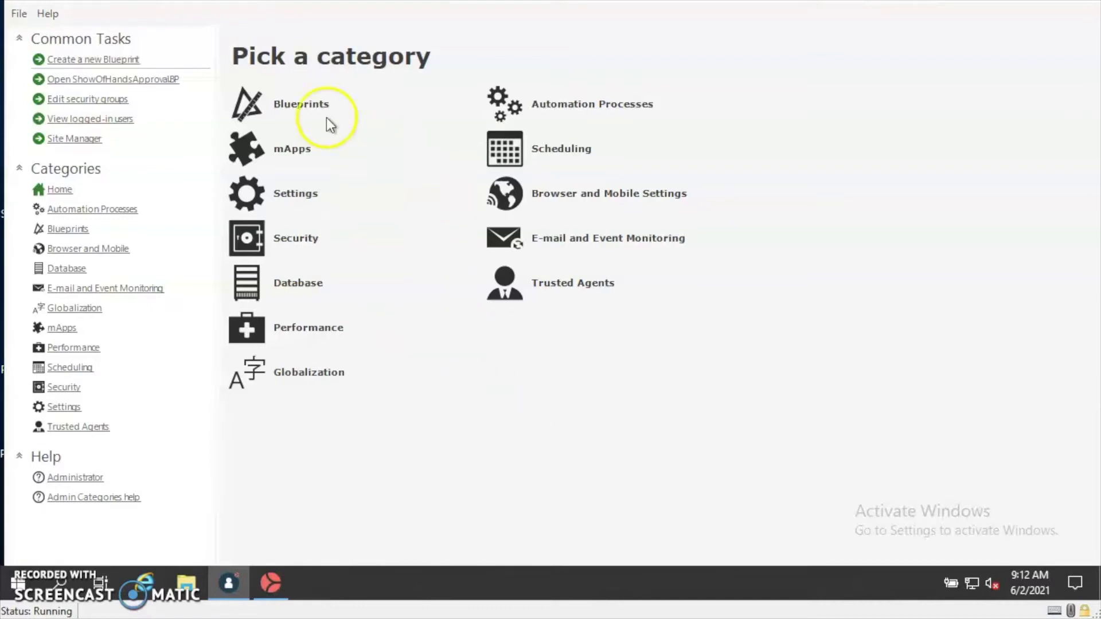
# Step: Create a new Blueprint and open the External Connections manager
pyautogui.click(111, 60)
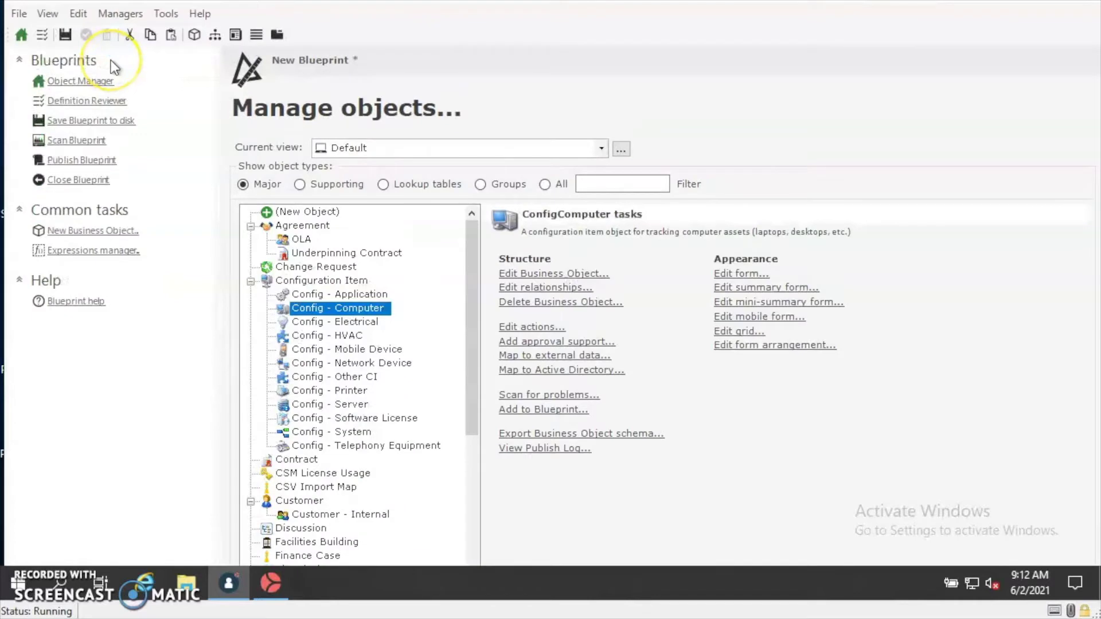
pyautogui.click(122, 13)
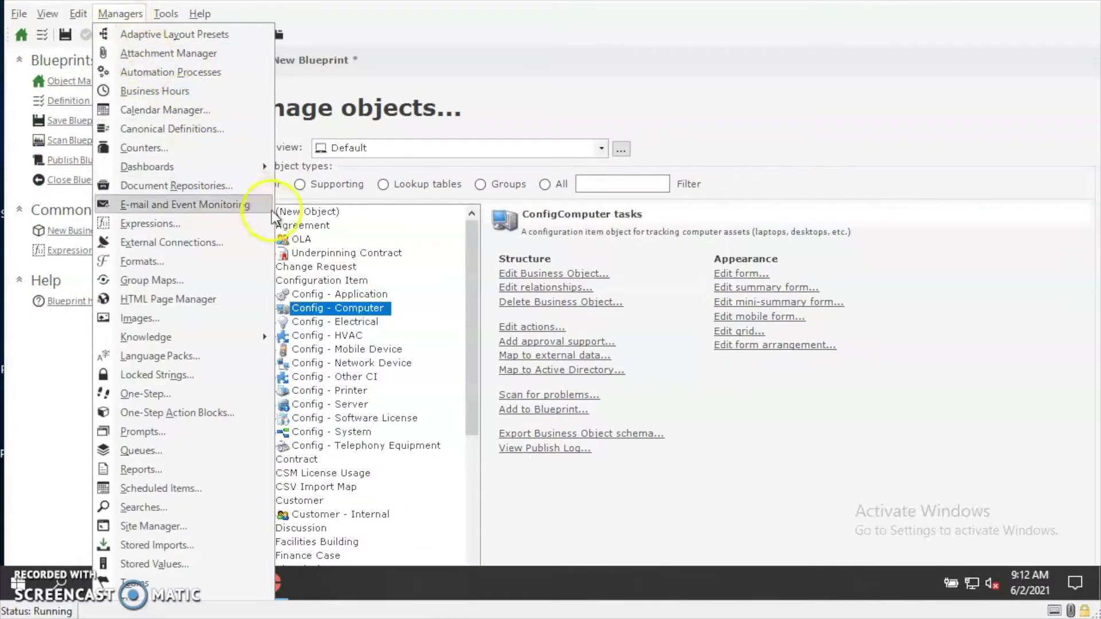
pyautogui.click(178, 243)
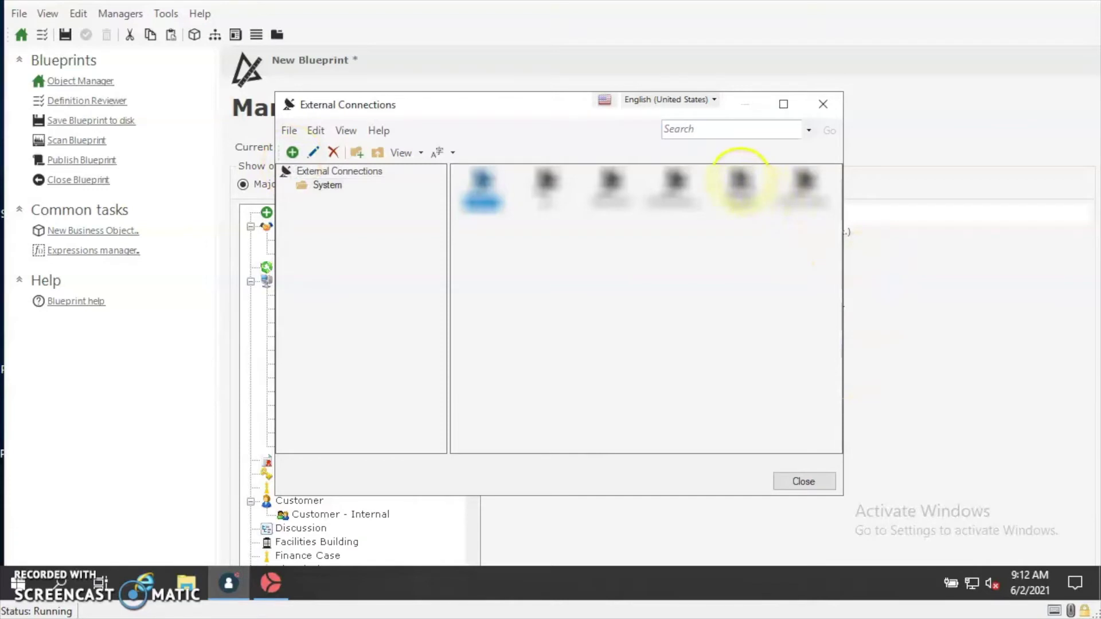
# Step: Open the fifth external connection for editing and keep Trusted Agents enabled with Any Trusted Agent Group
pyautogui.rightClick(741, 181)
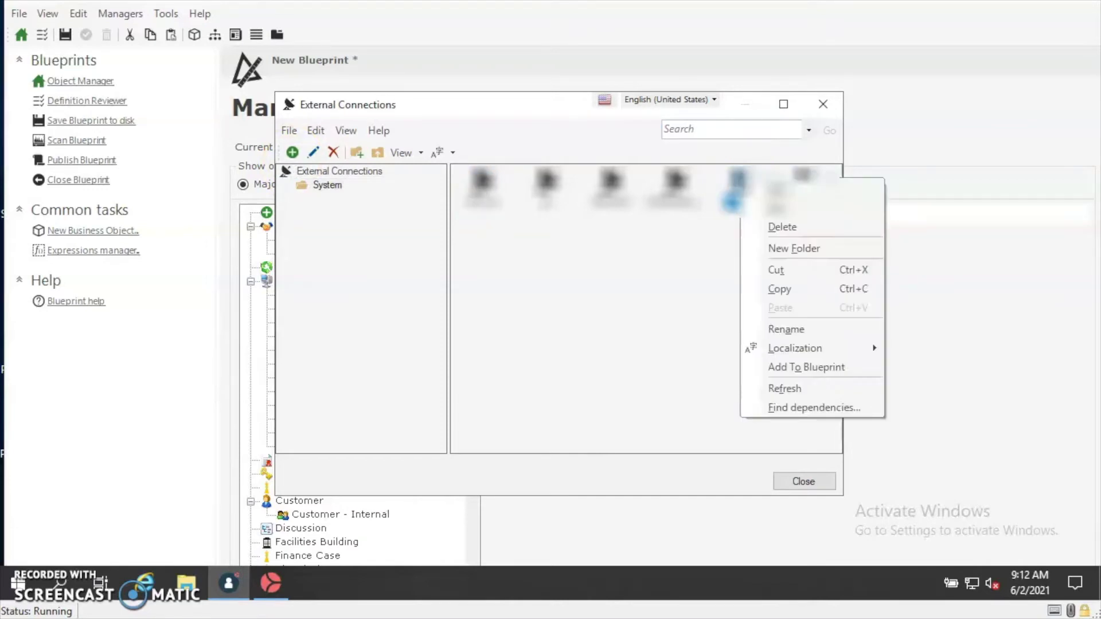
pyautogui.click(773, 217)
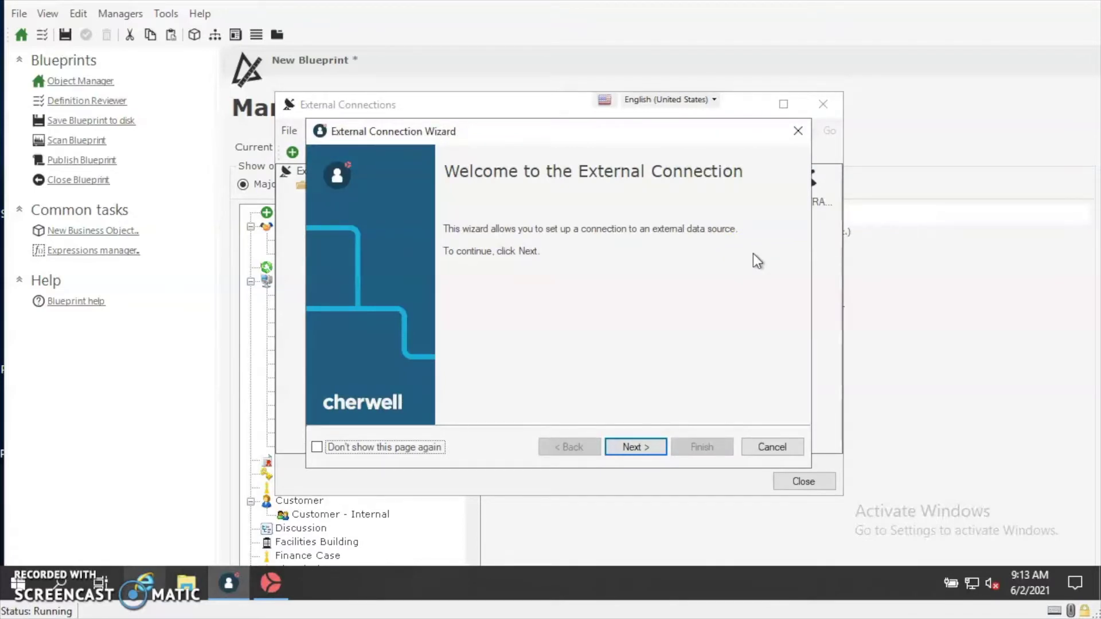
pyautogui.click(632, 450)
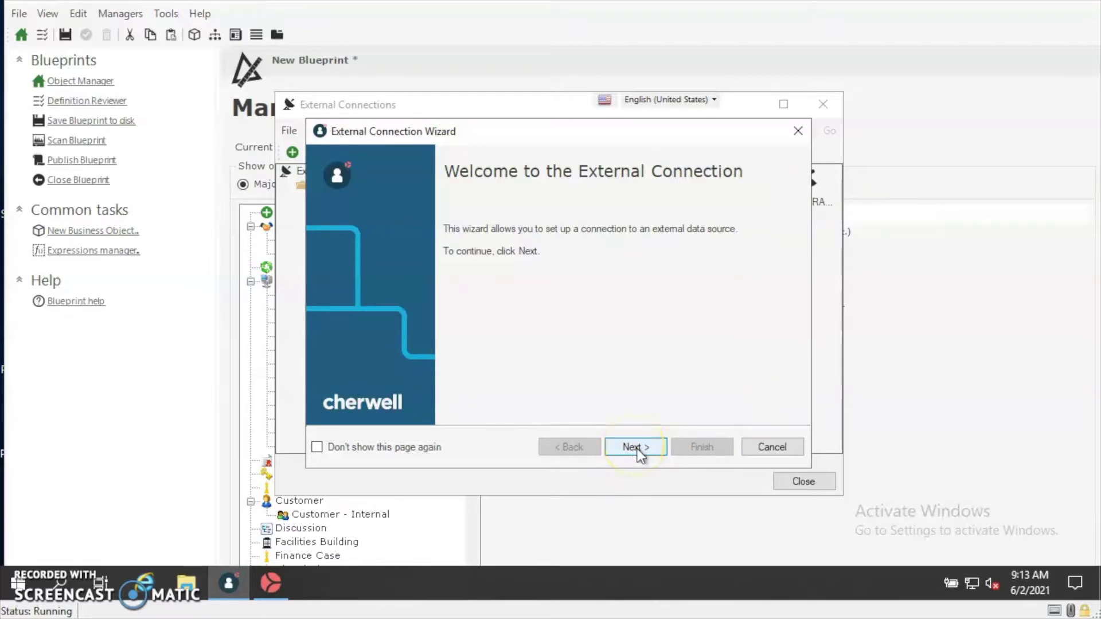
pyautogui.click(636, 451)
pyautogui.click(593, 248)
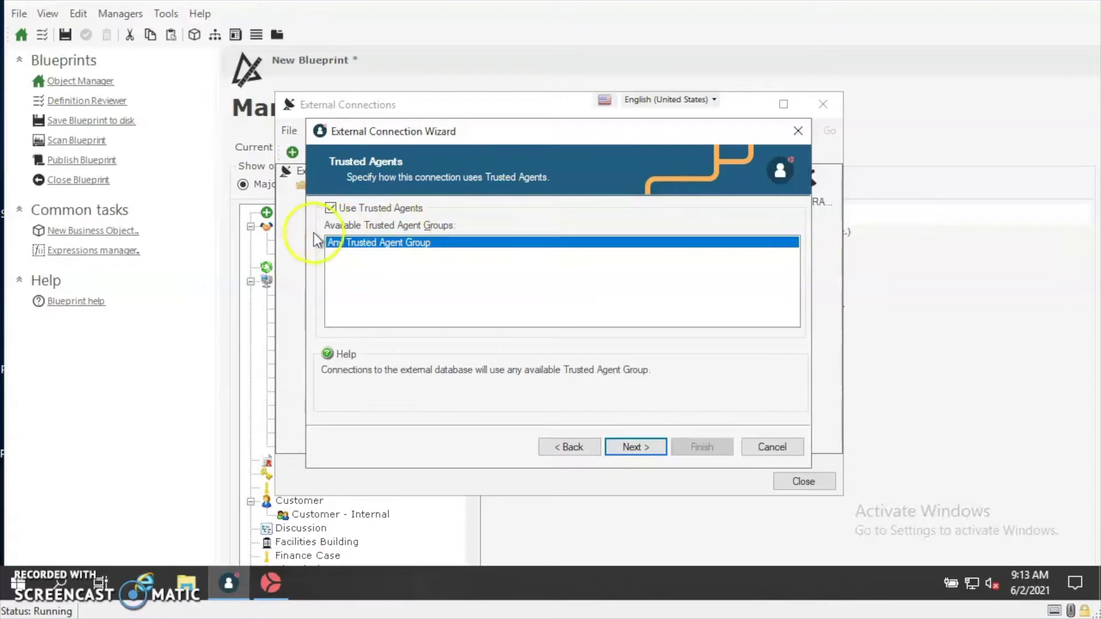
pyautogui.click(643, 446)
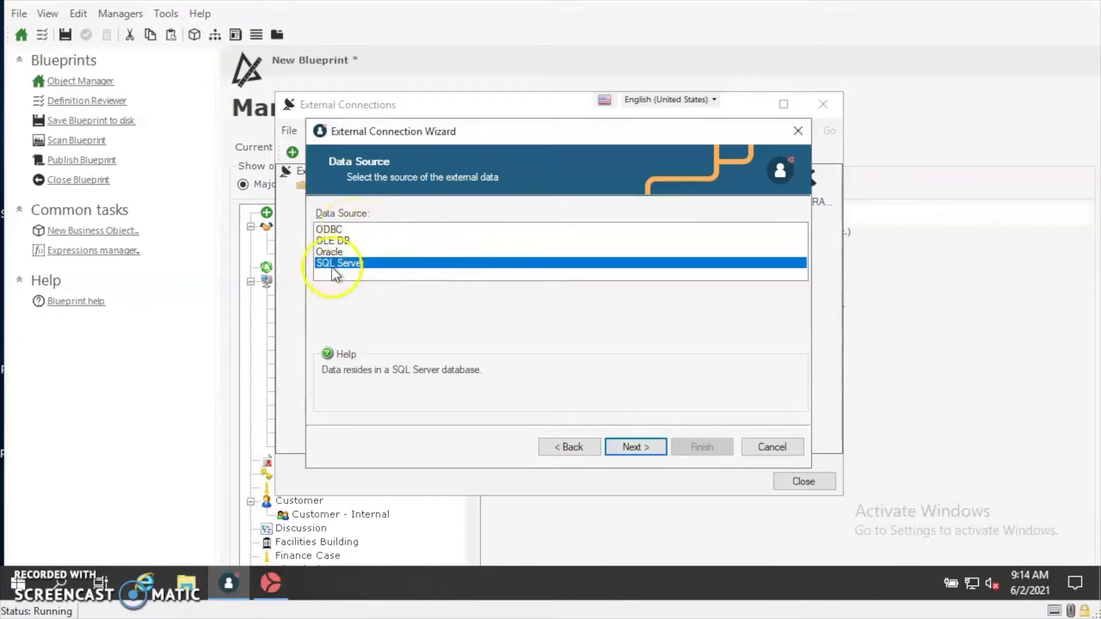
# Step: Accept the connection's SQL Server data source, specific server location, database, and User ID and Password login option
pyautogui.click(636, 447)
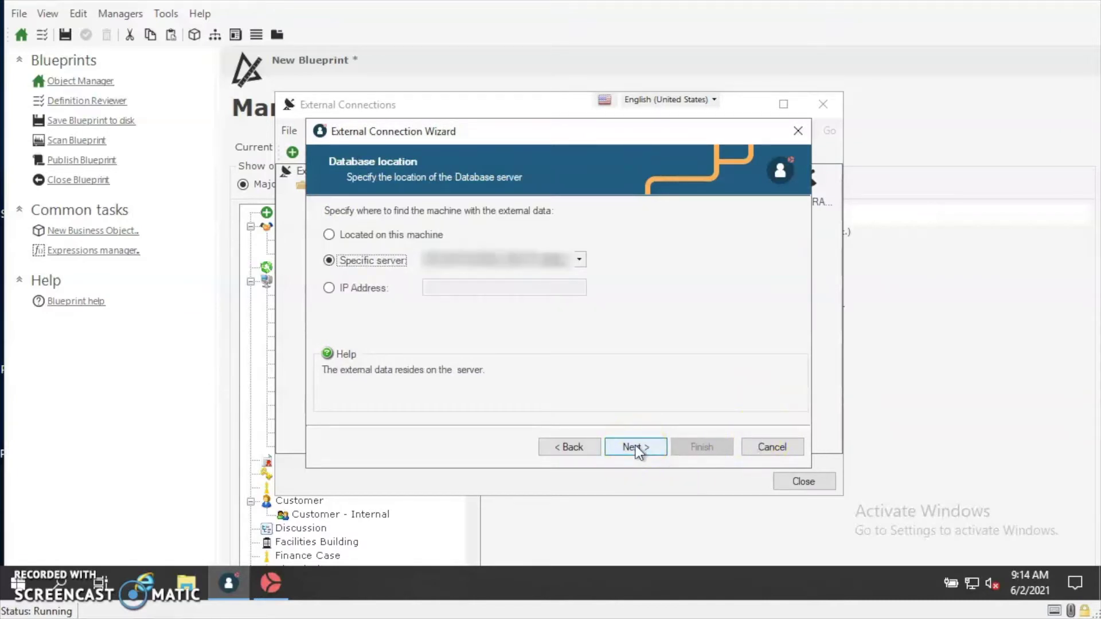
pyautogui.click(712, 279)
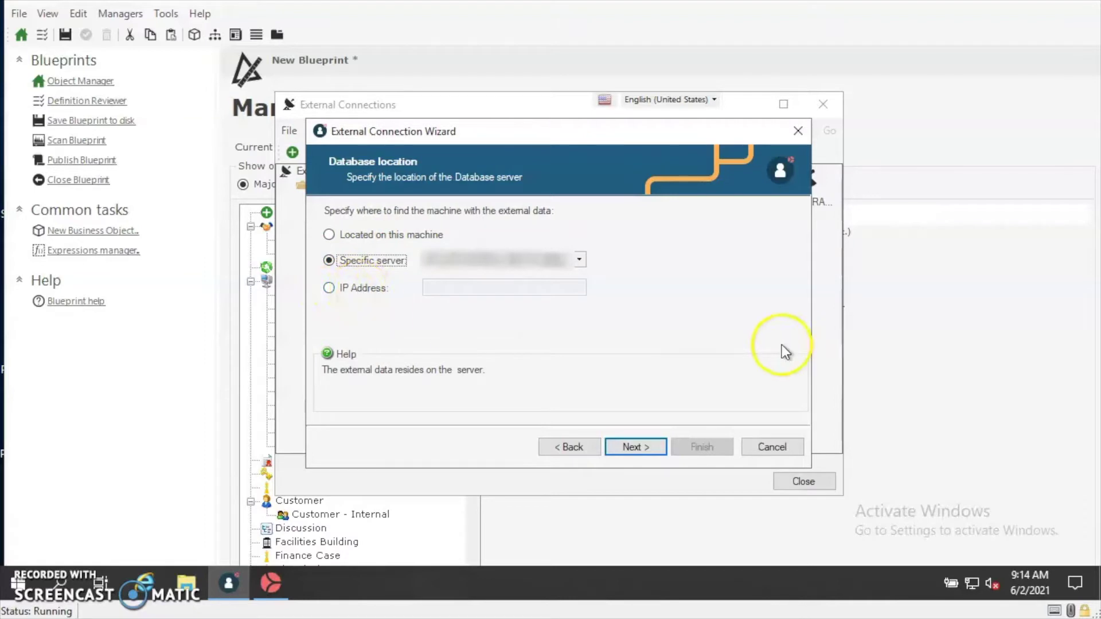
pyautogui.click(646, 447)
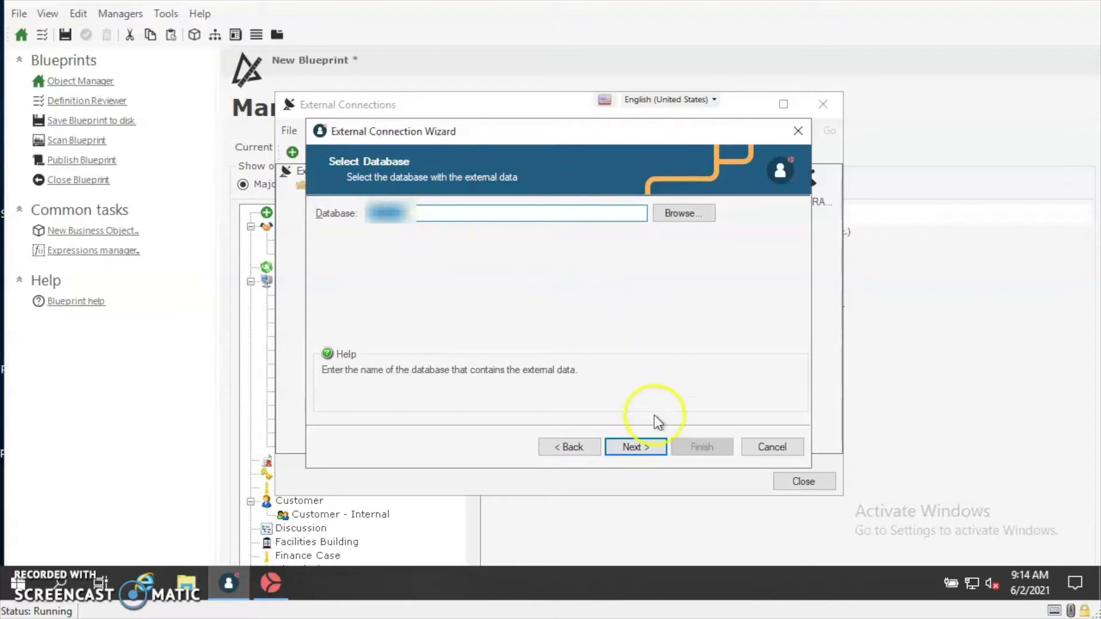
pyautogui.click(641, 449)
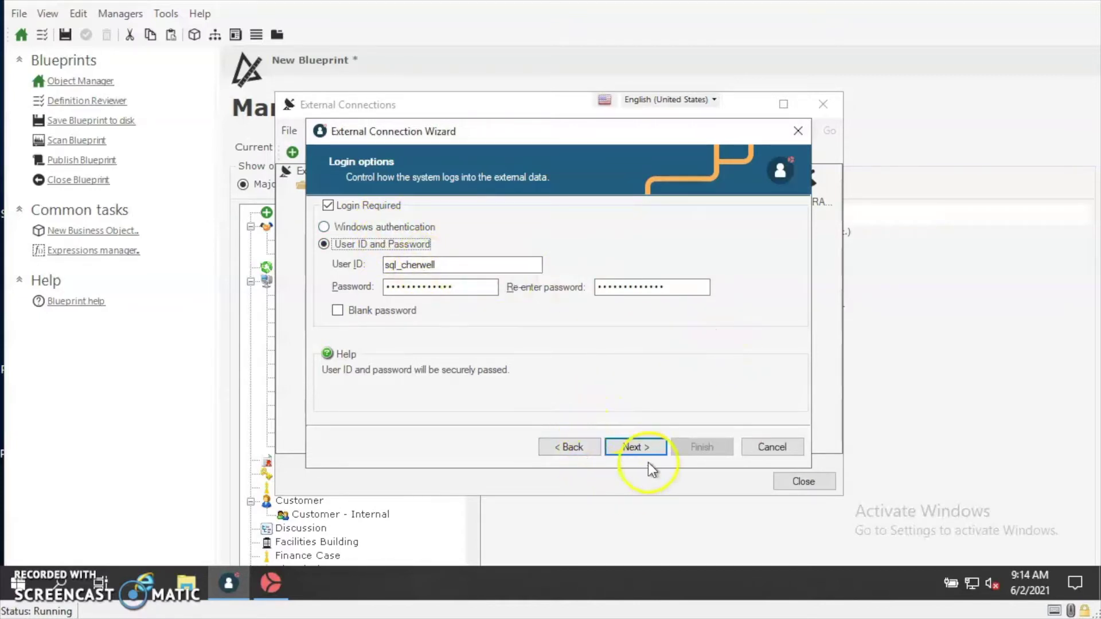
pyautogui.click(648, 446)
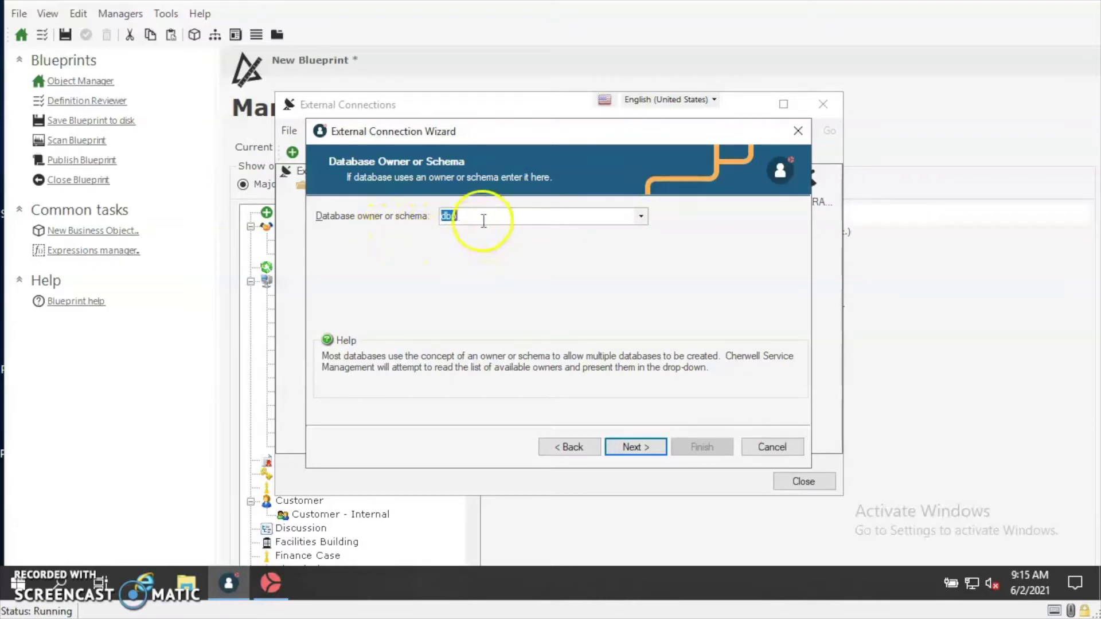
# Step: Keep dbo as the database owner or schema and accept the default pooling options
pyautogui.click(639, 216)
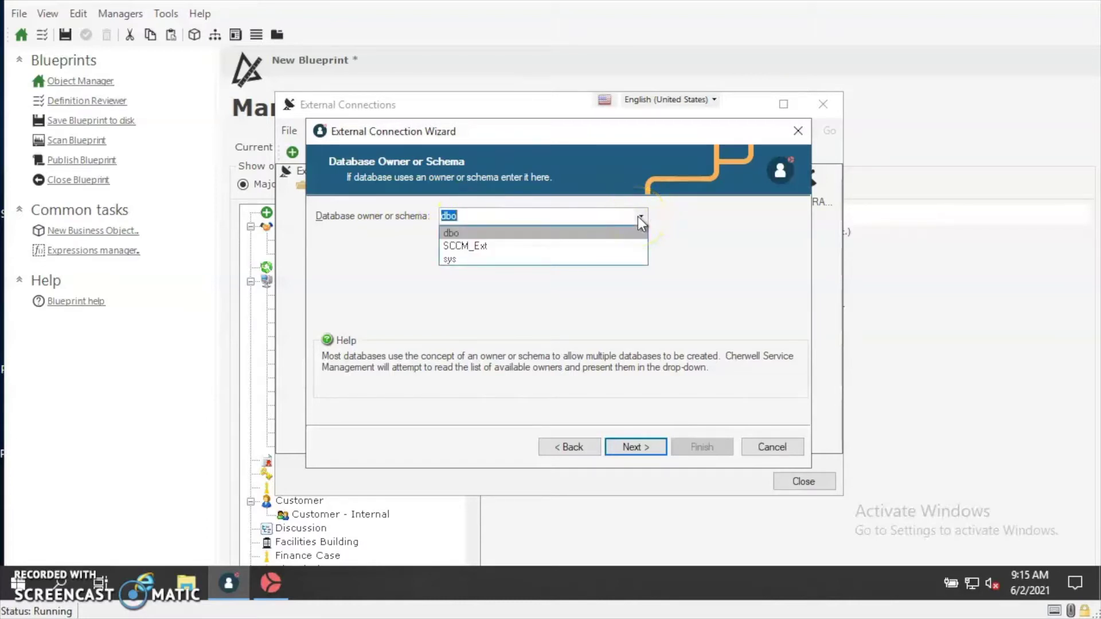
pyautogui.click(638, 215)
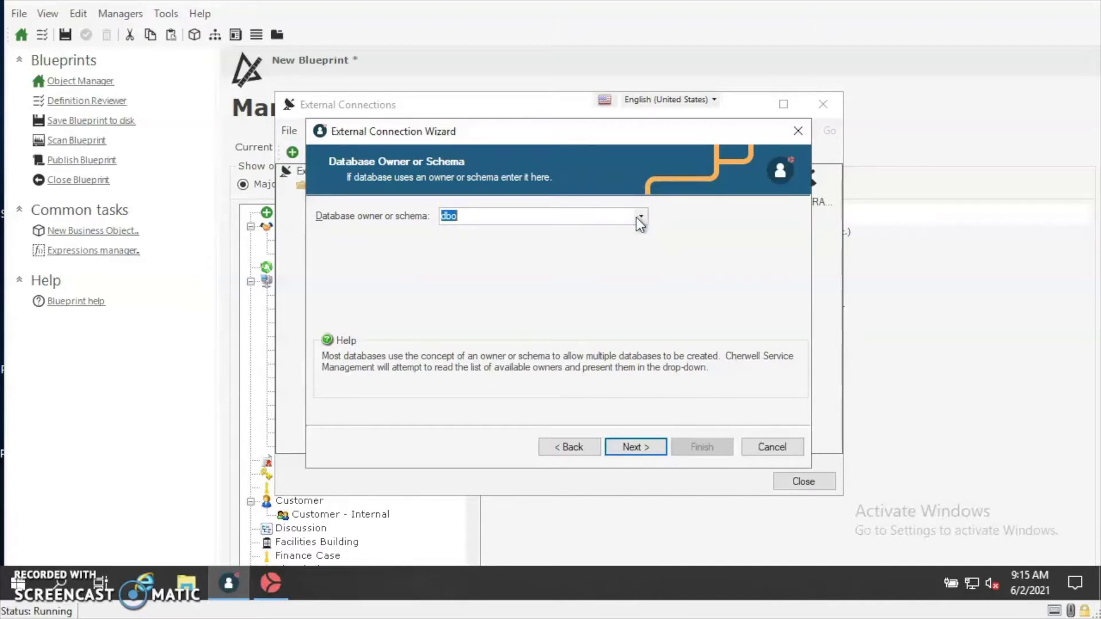
pyautogui.click(643, 443)
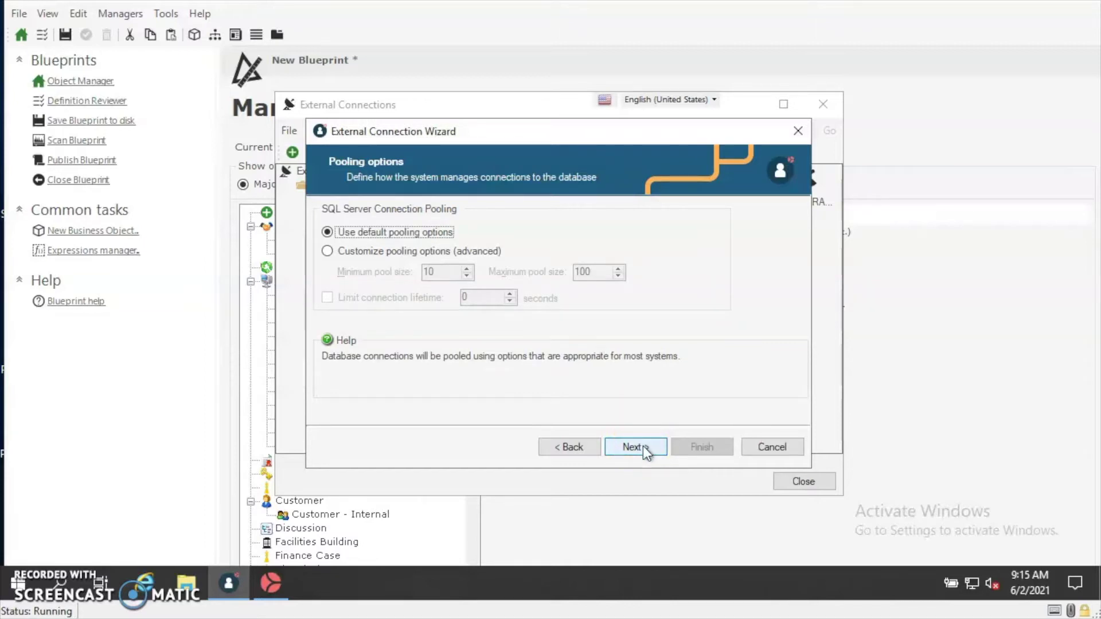
pyautogui.click(643, 447)
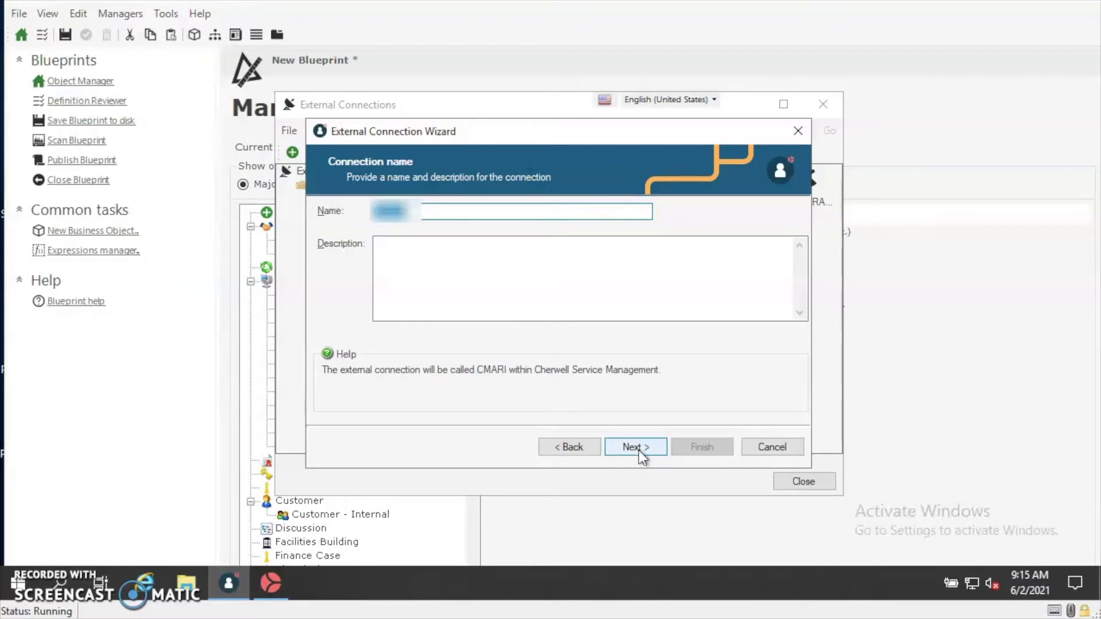
# Step: Accept the existing connection name, test the connection and finish the External Connection Wizard
pyautogui.click(635, 448)
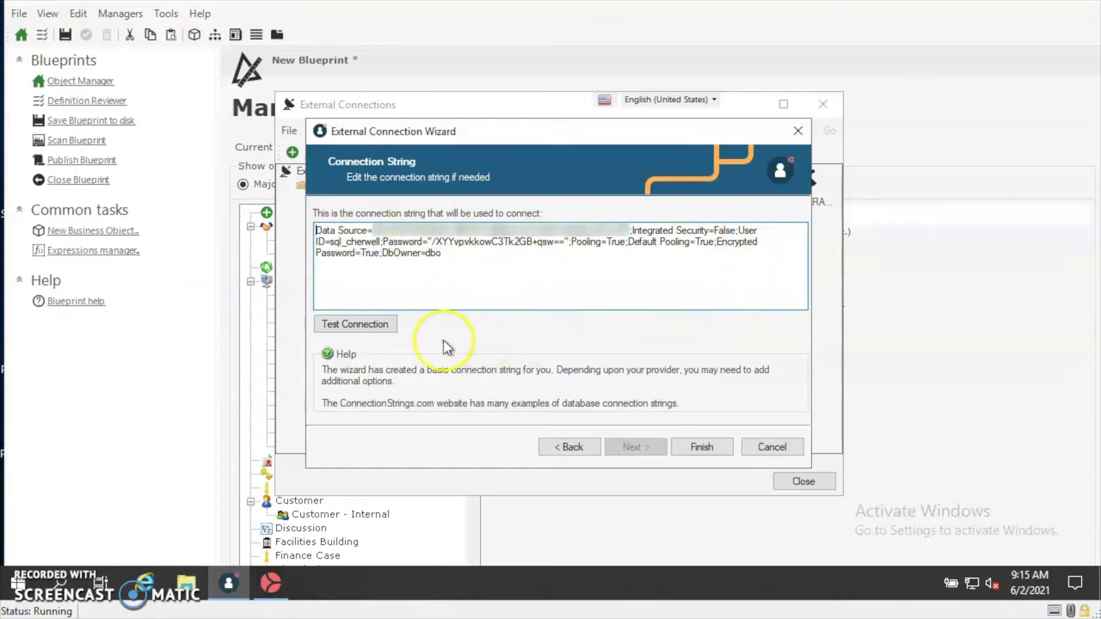
pyautogui.click(352, 326)
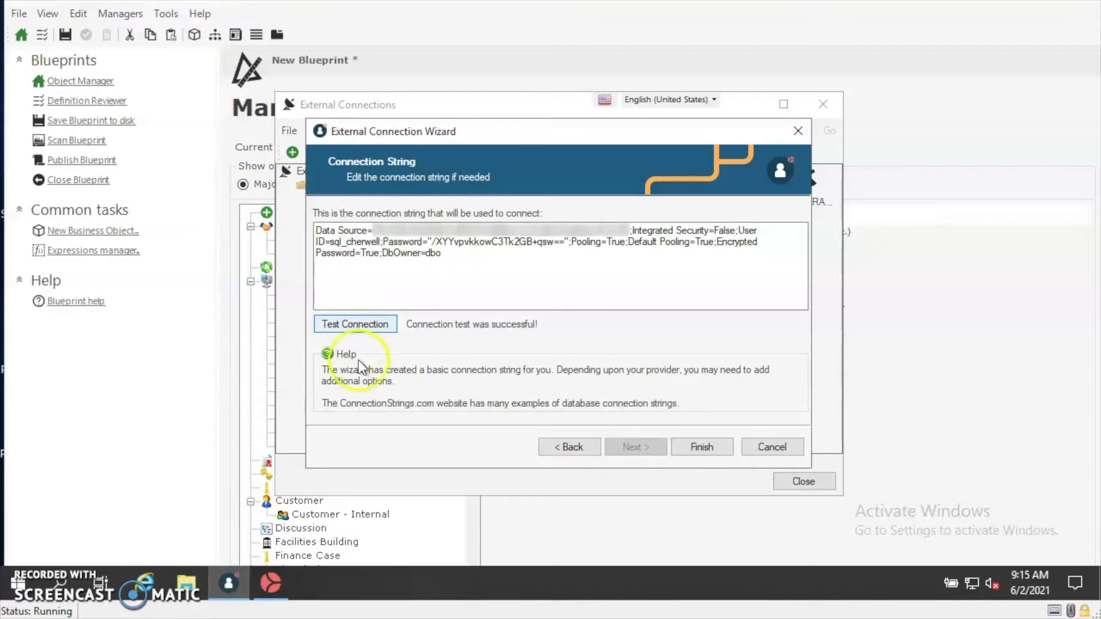
pyautogui.click(701, 446)
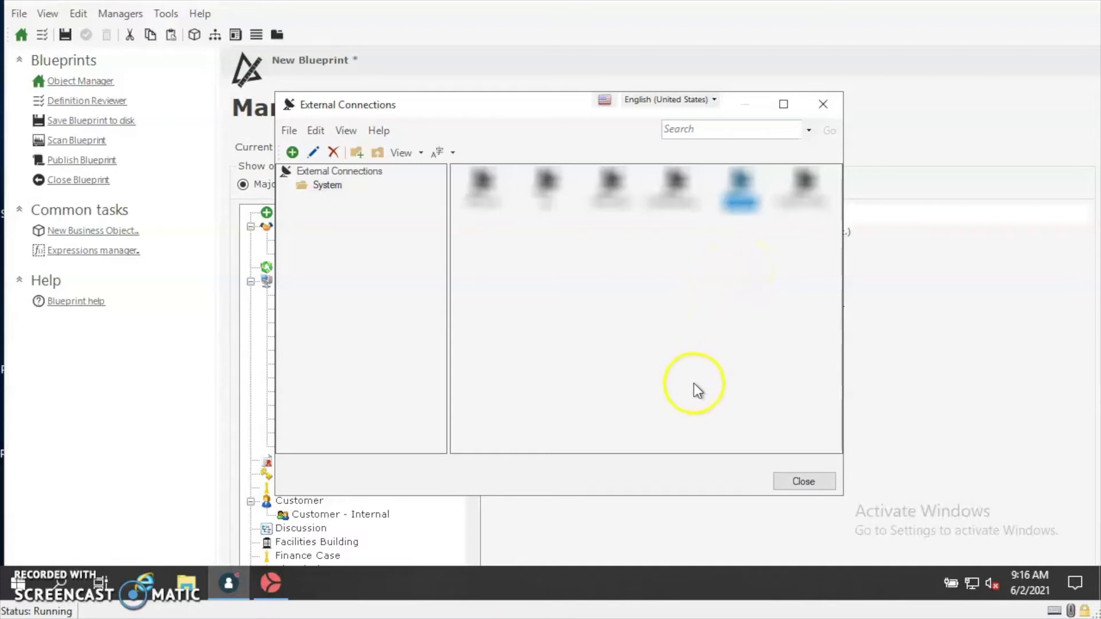
# Step: Close the External Connections manager and start mapping the Config - Computer object to external data with the Import data option
pyautogui.click(813, 482)
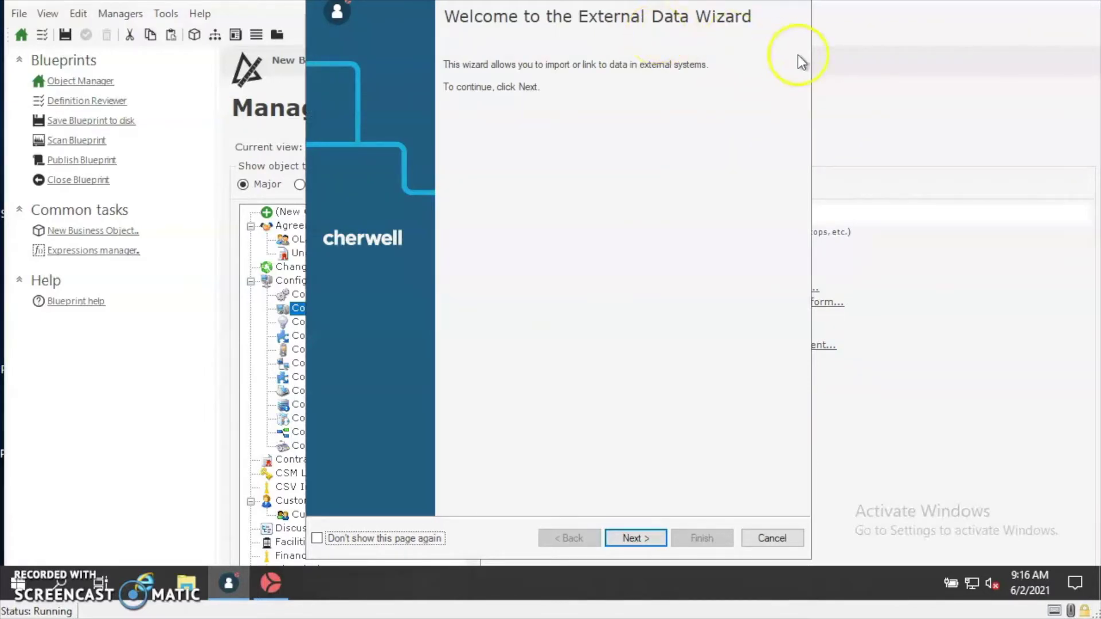
pyautogui.click(634, 536)
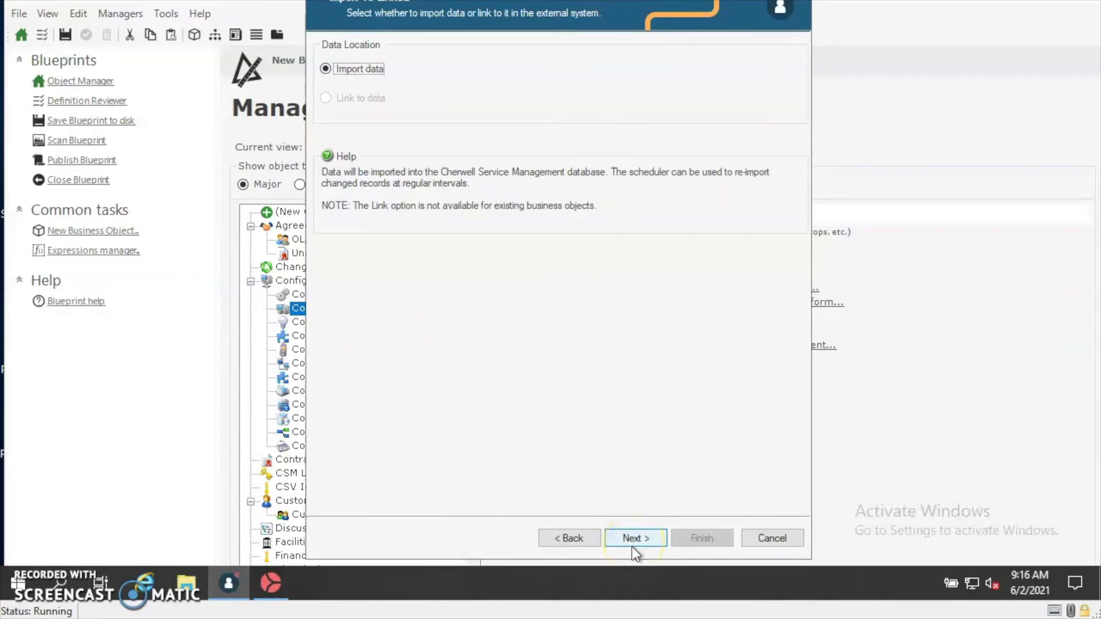
pyautogui.moveTo(560, 2); pyautogui.dragTo(559, 9)
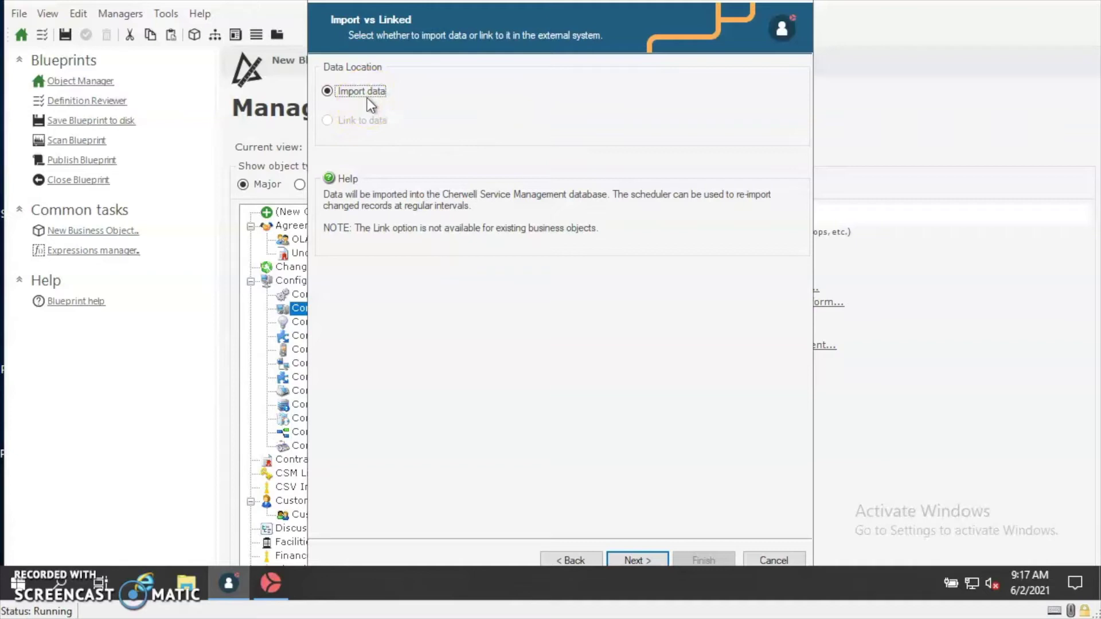
pyautogui.click(647, 233)
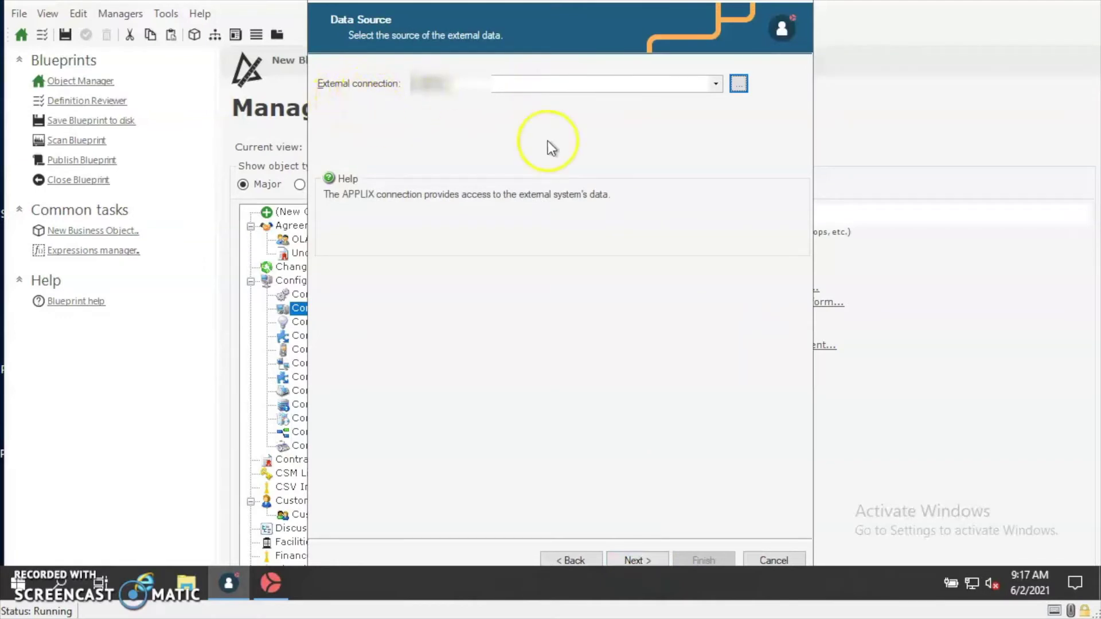
# Step: Choose the fifth listed external connection as the data source and agree to overwrite the object's previous mapping
pyautogui.click(714, 87)
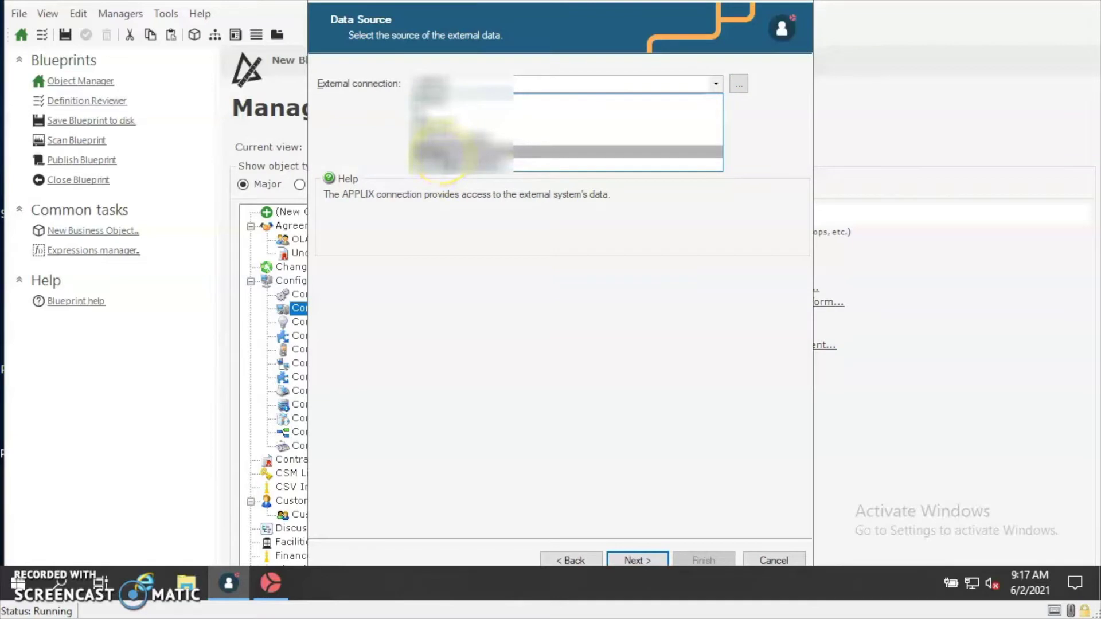
pyautogui.click(441, 152)
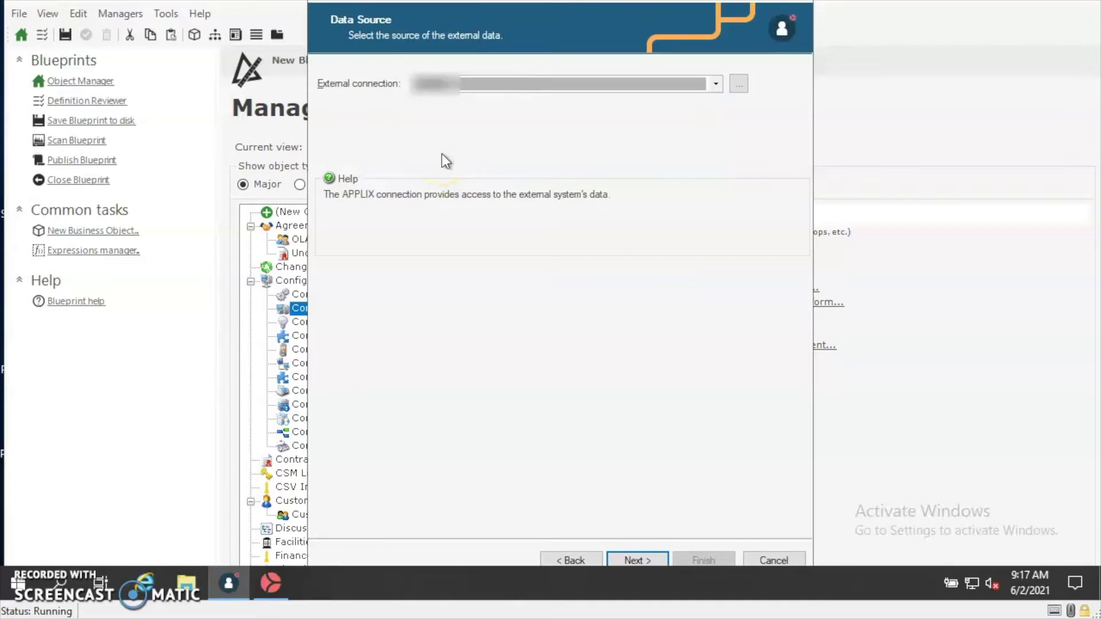
pyautogui.click(637, 561)
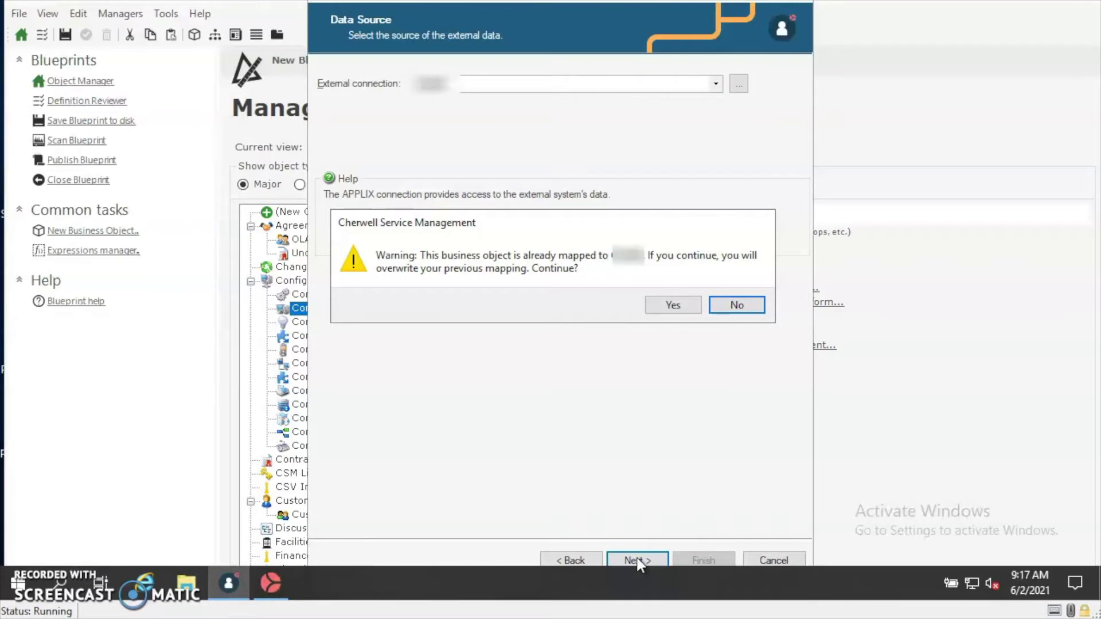
pyautogui.click(683, 300)
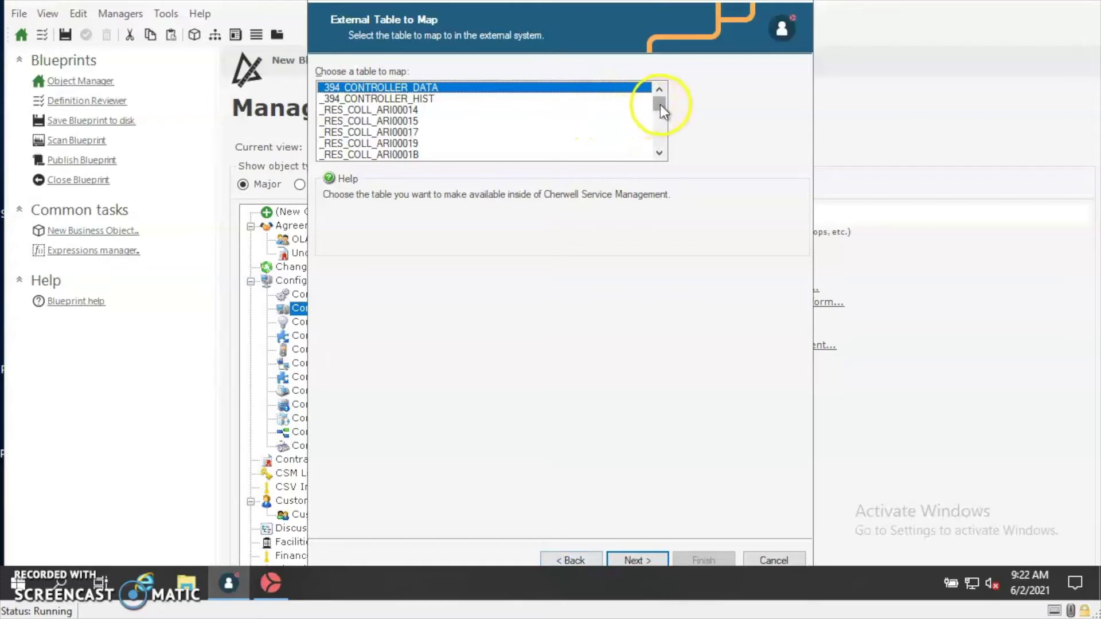
# Step: Select v_B20_SCCM_Workstation_v2 as the external table to map and continue to the field mapping
pyautogui.moveTo(659, 105); pyautogui.dragTo(663, 121)
pyautogui.scroll(-6, 568, 133)
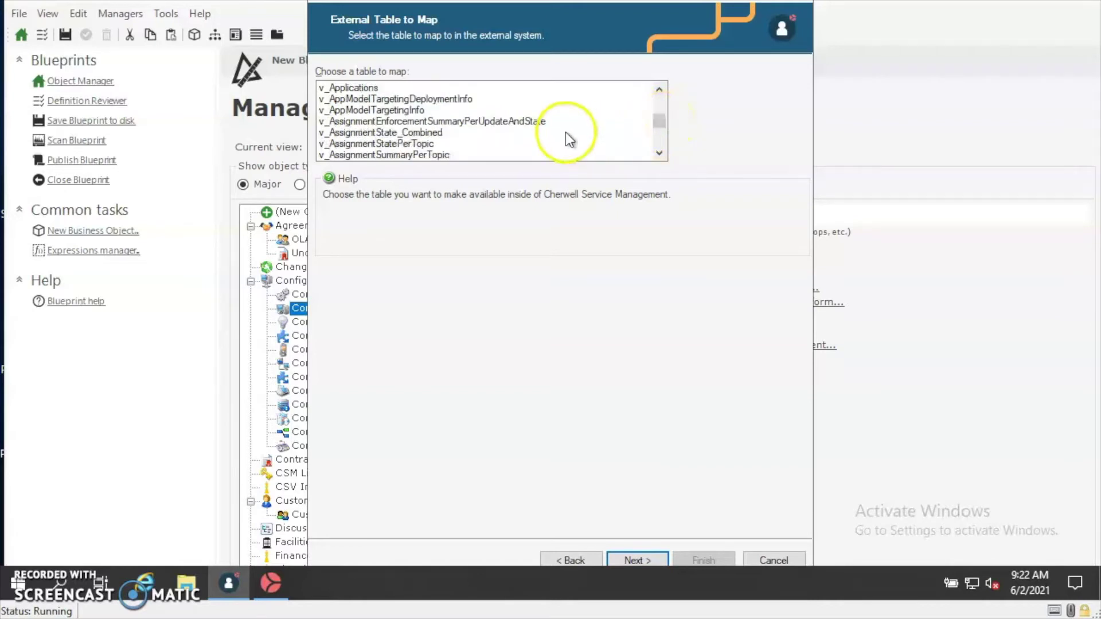
pyautogui.scroll(-1, 485, 141)
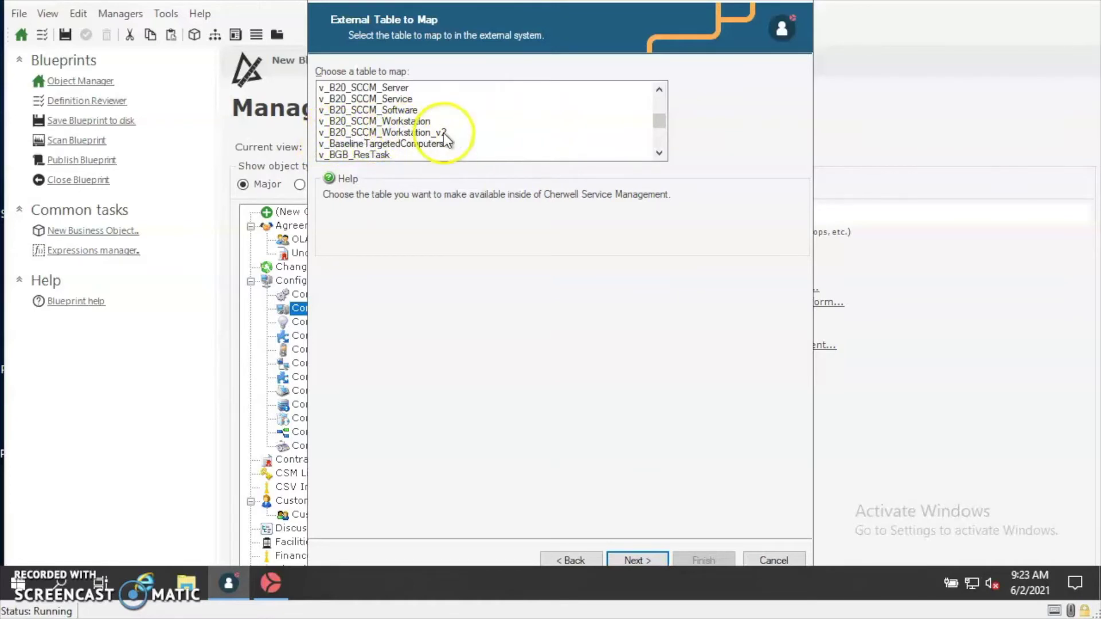
pyautogui.click(419, 133)
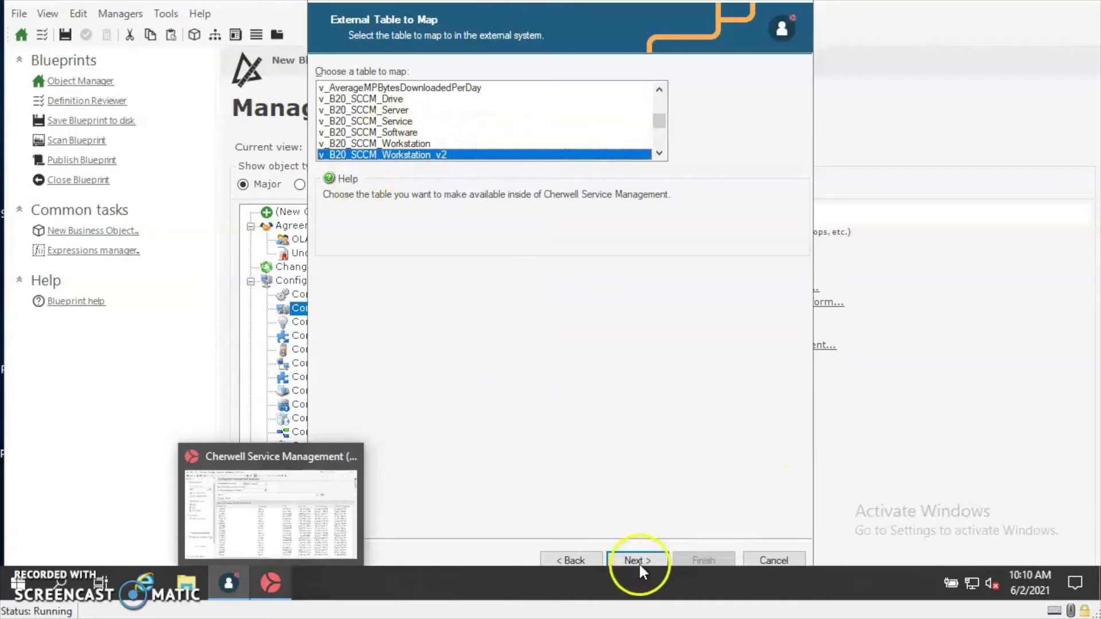
pyautogui.click(639, 563)
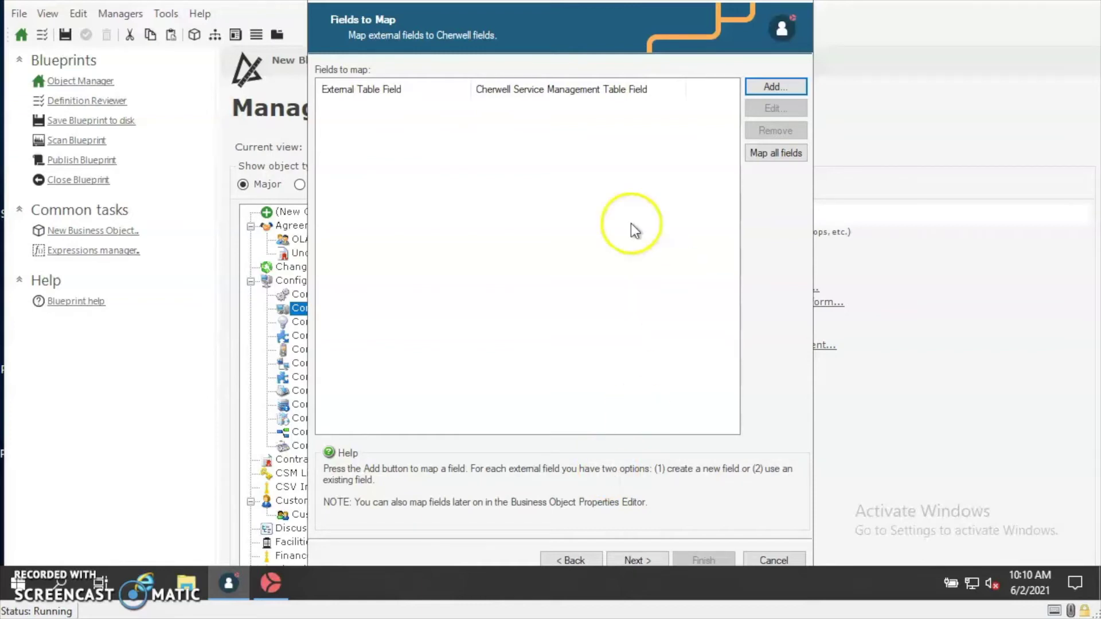
# Step: Map all matching external fields to existing Cherwell fields without automatically creating new ones
pyautogui.click(772, 152)
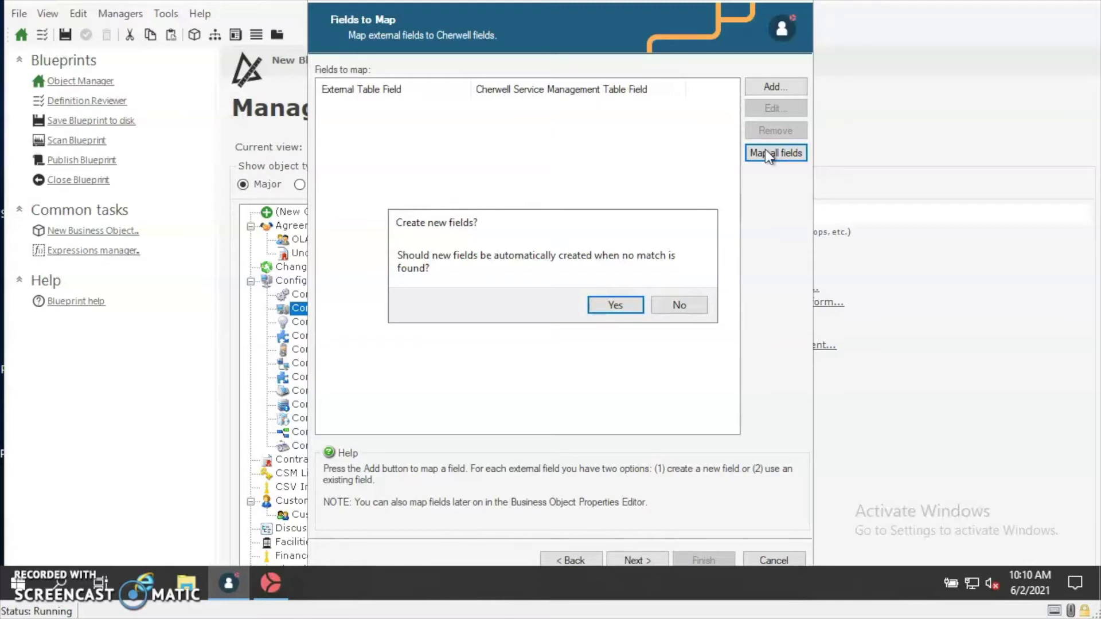
pyautogui.click(682, 305)
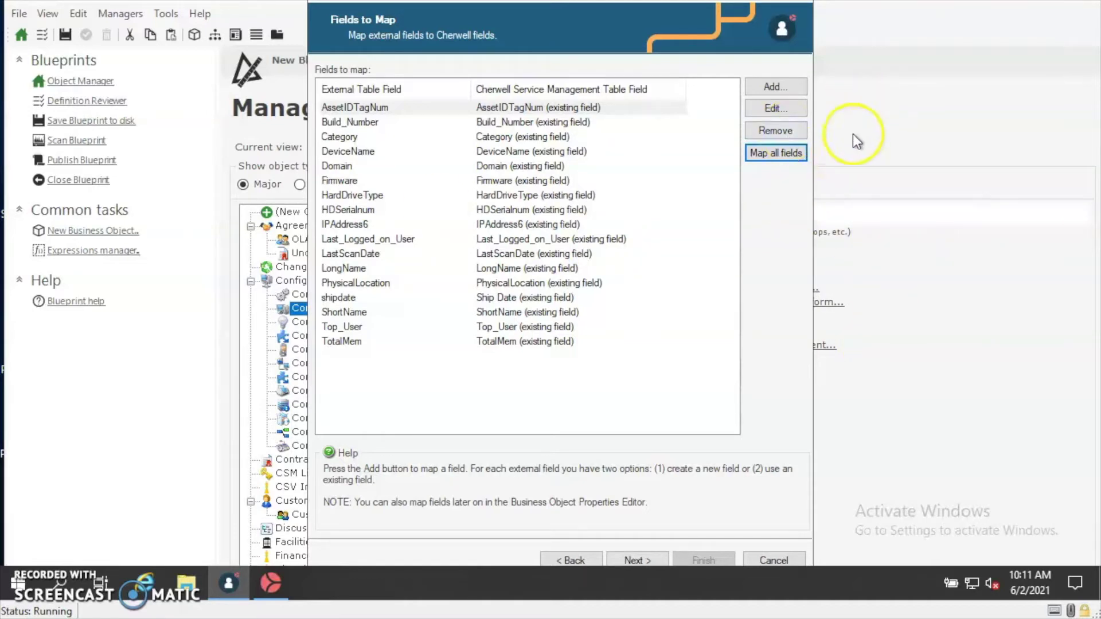
pyautogui.click(770, 88)
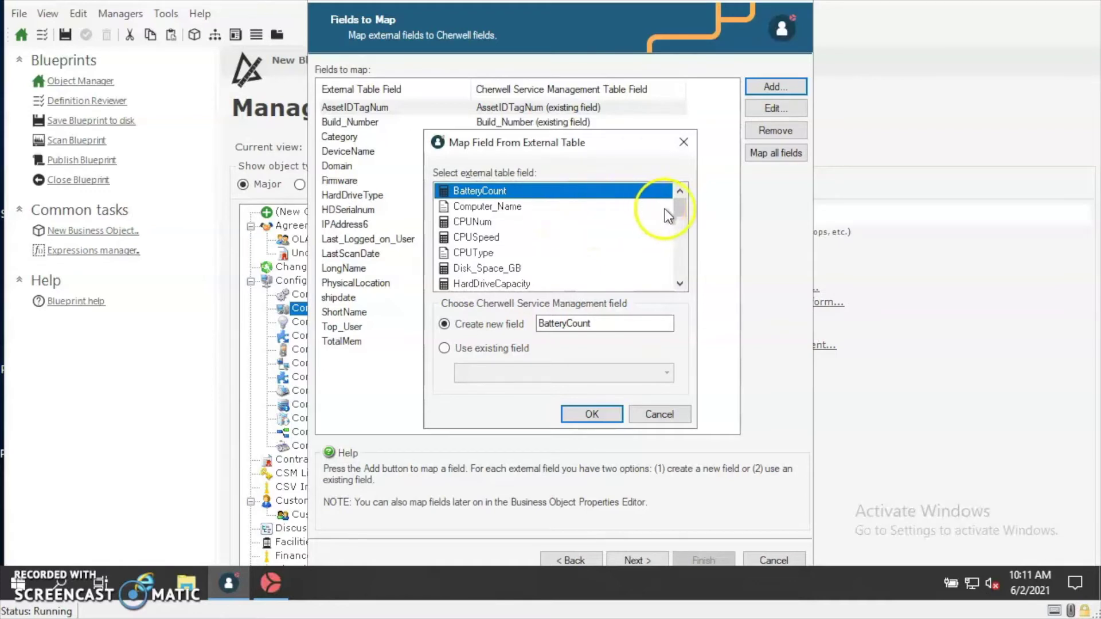
pyautogui.moveTo(681, 214)
pyautogui.mouseDown()
pyautogui.moveTo(683, 280)
pyautogui.moveTo(683, 205)
pyautogui.mouseUp()
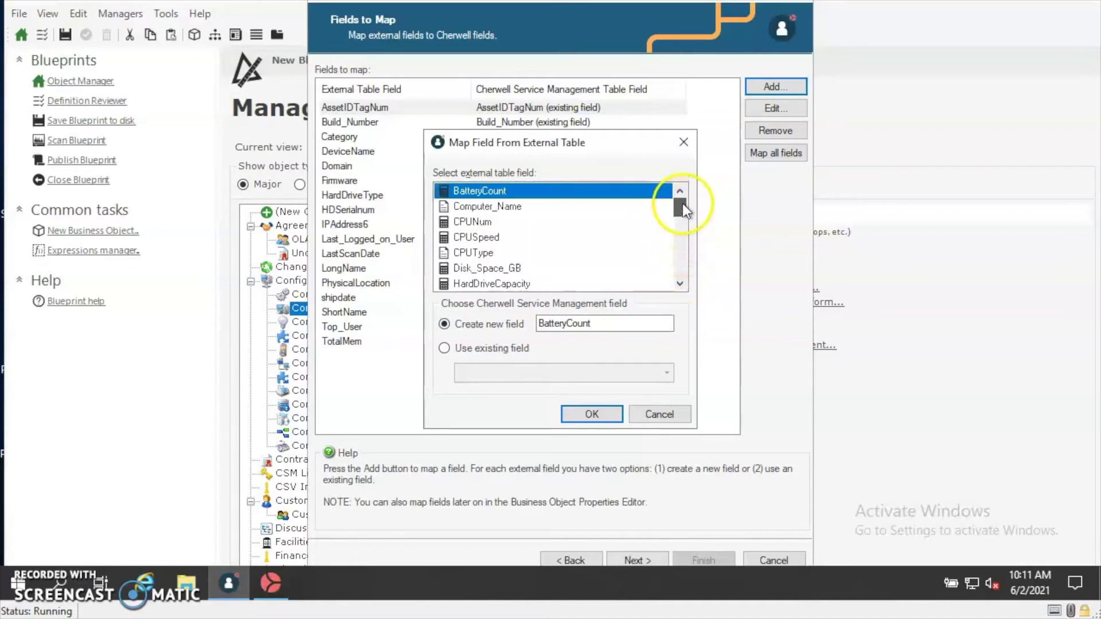
pyautogui.click(481, 206)
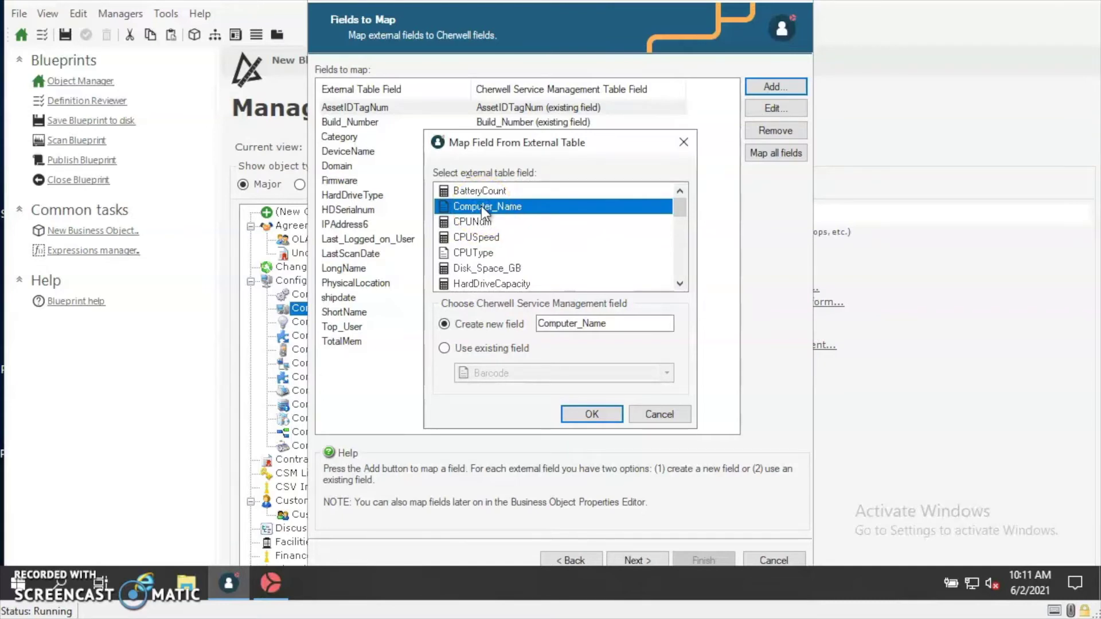
pyautogui.click(445, 348)
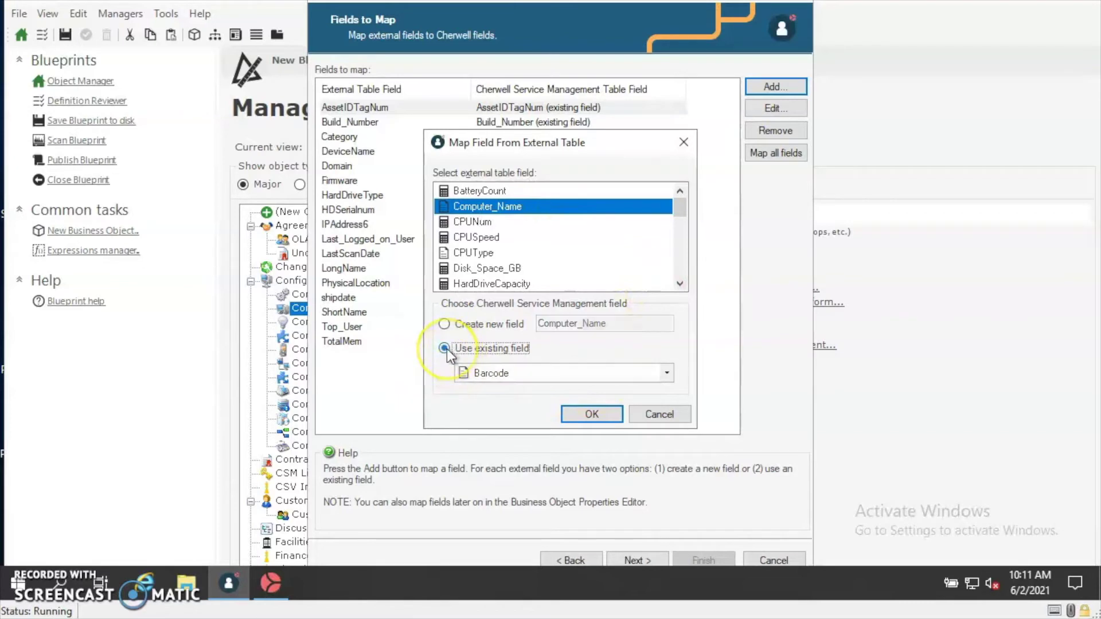
pyautogui.click(666, 374)
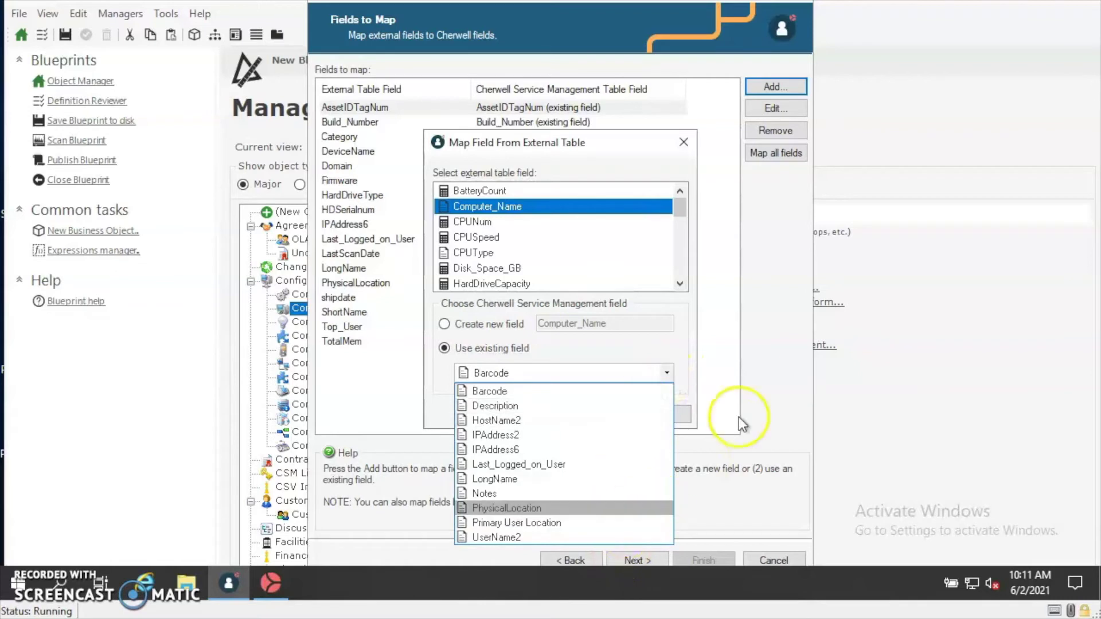
pyautogui.click(743, 325)
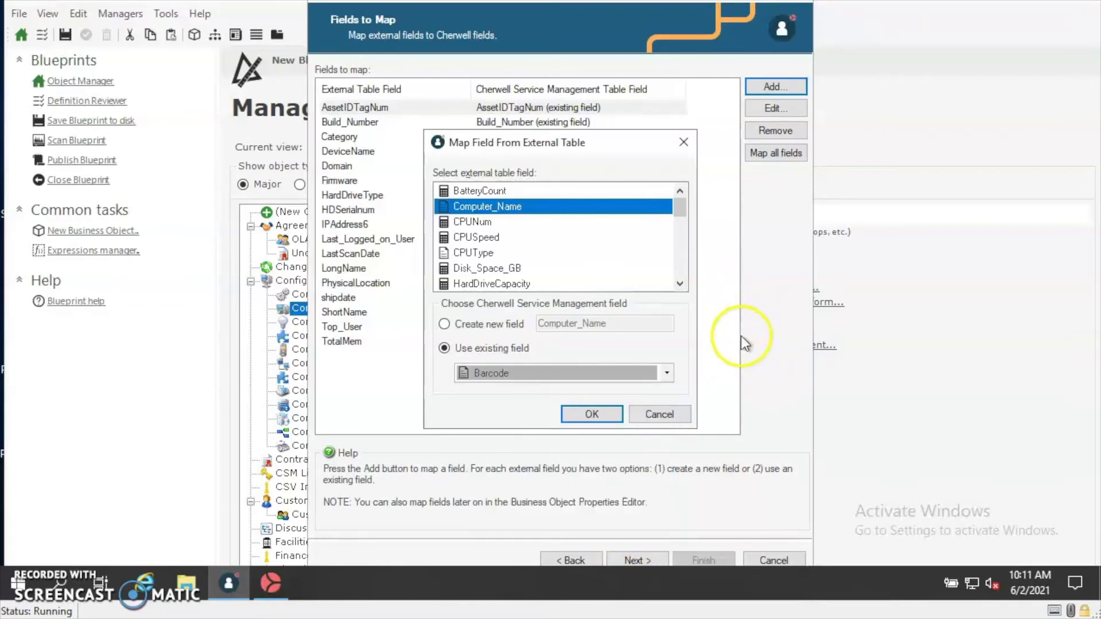
pyautogui.click(668, 414)
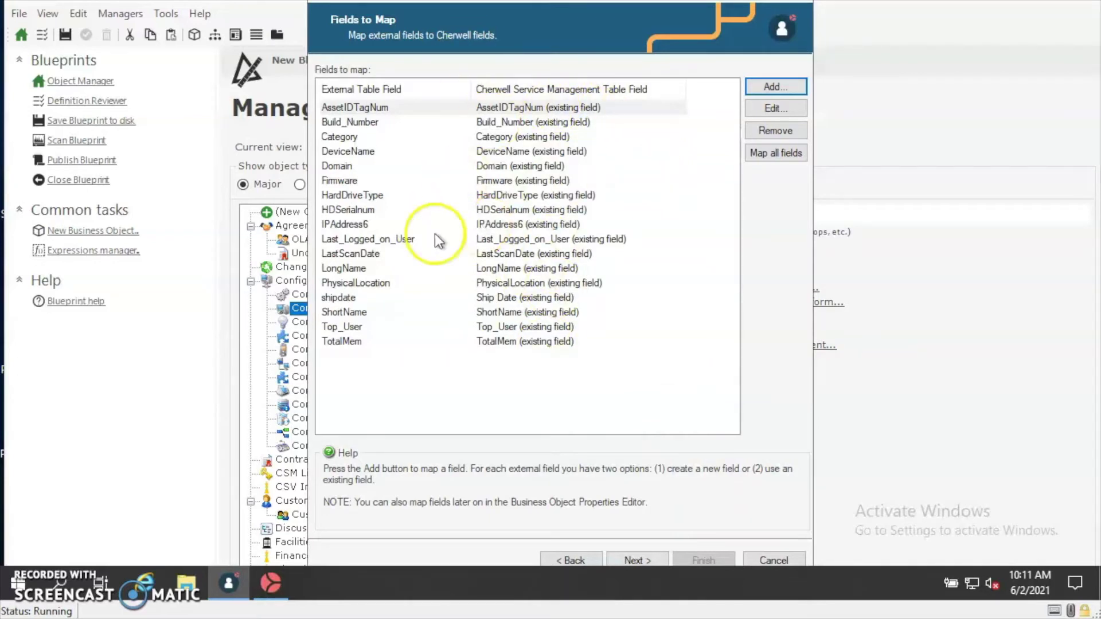
# Step: Accept the field mapping with AssetIDTagNum as unique key and no last modified field, and finish the mapping wizard
pyautogui.click(630, 559)
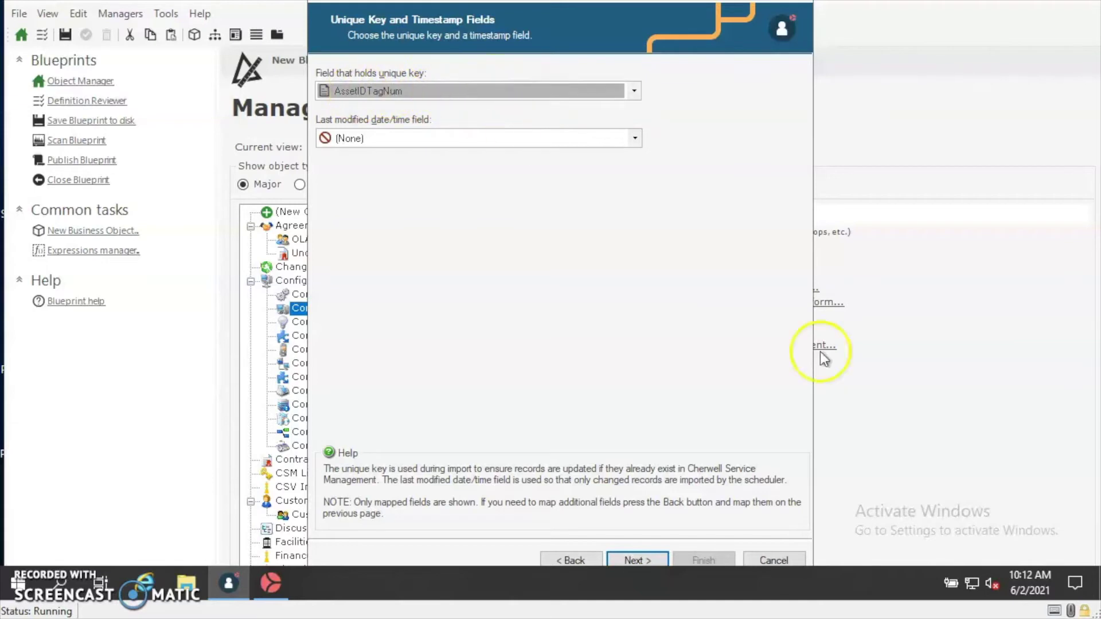
pyautogui.click(653, 558)
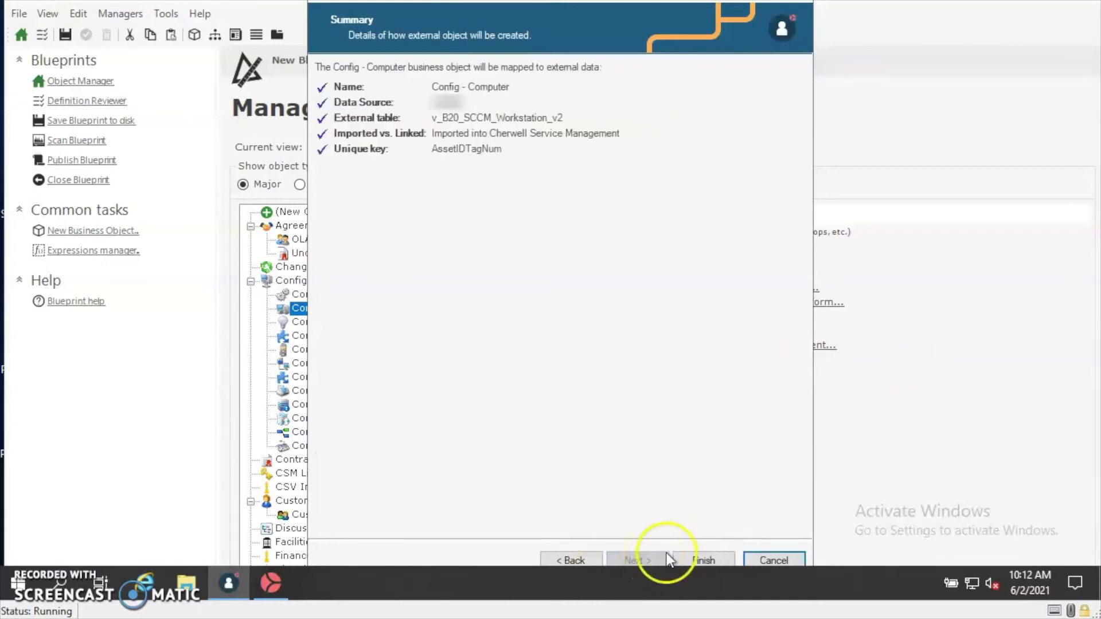
pyautogui.click(717, 559)
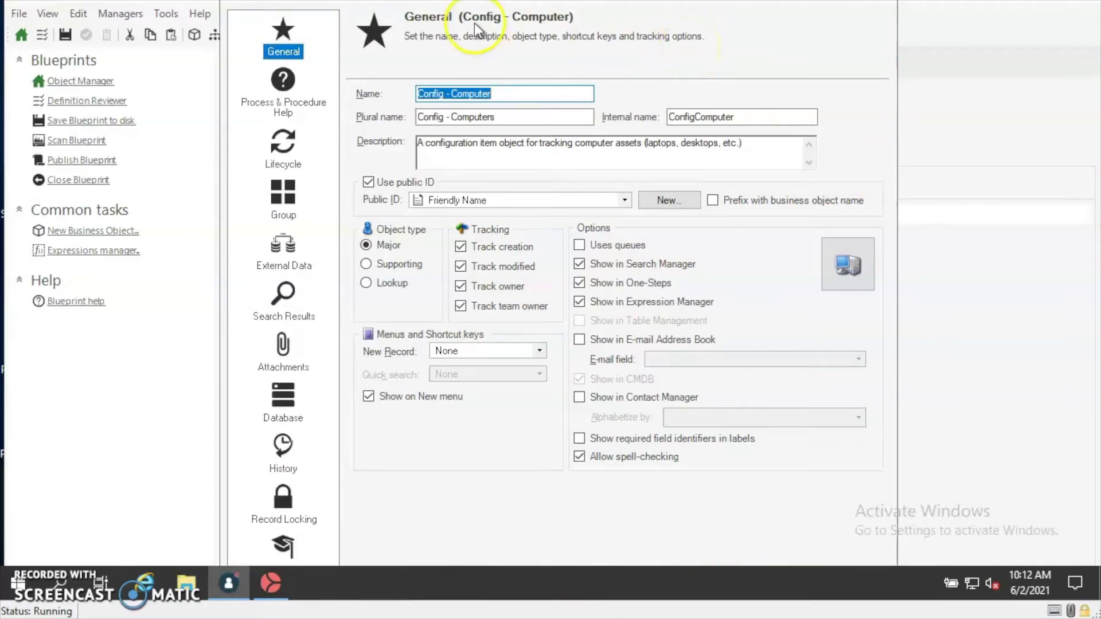
# Step: In the Config - Computer external data properties, add a mapping from Computer_Name to the existing Host Name field
pyautogui.click(290, 252)
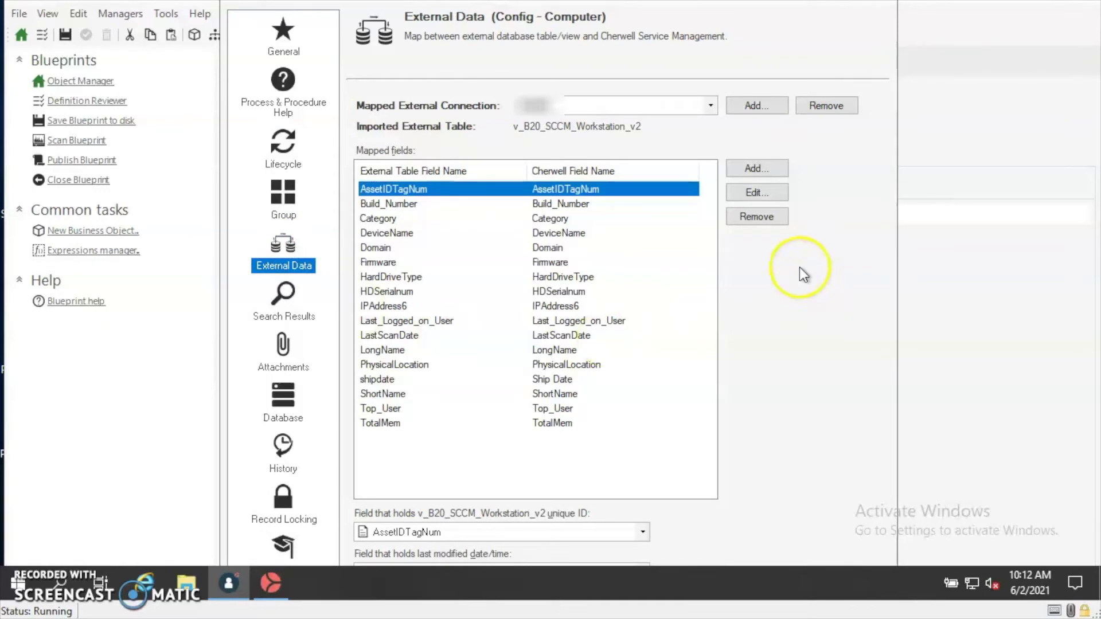
pyautogui.click(775, 170)
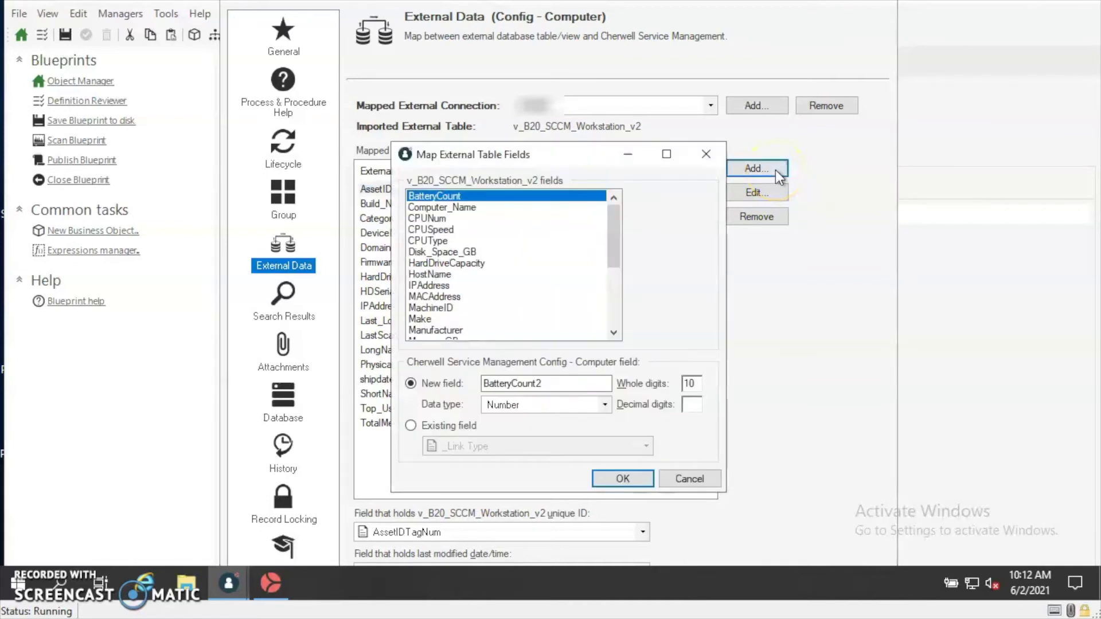
pyautogui.click(447, 209)
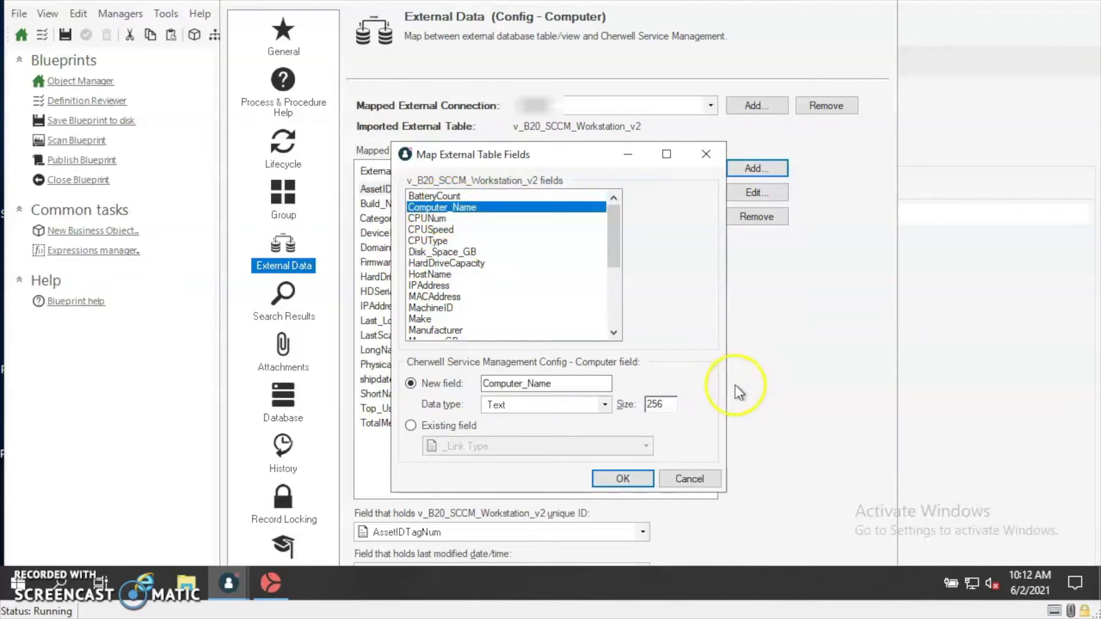
pyautogui.click(407, 427)
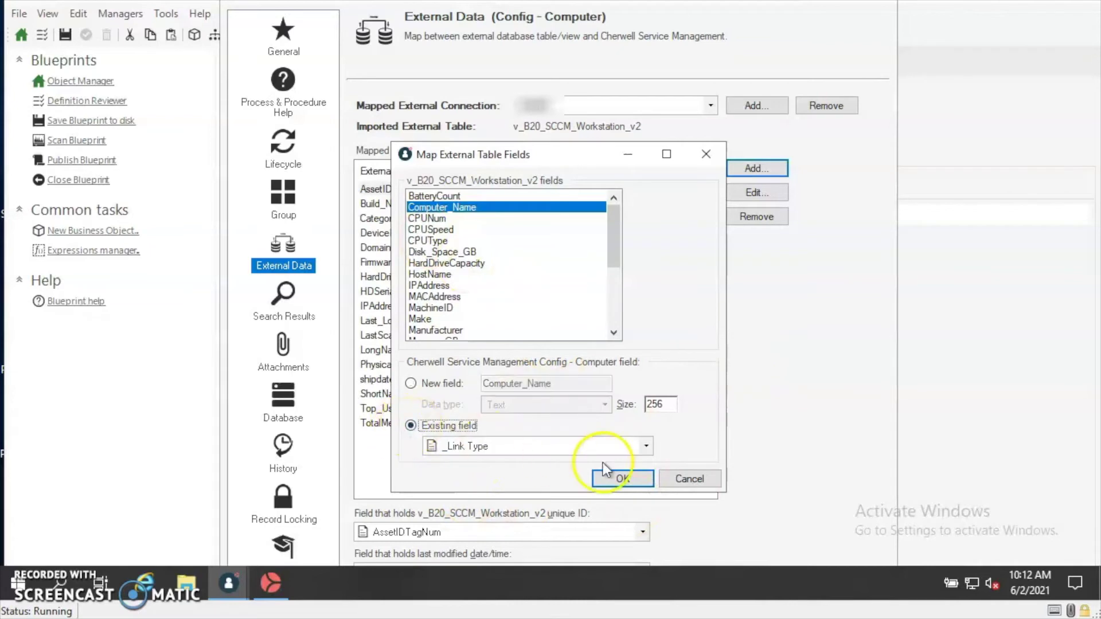
pyautogui.click(602, 453)
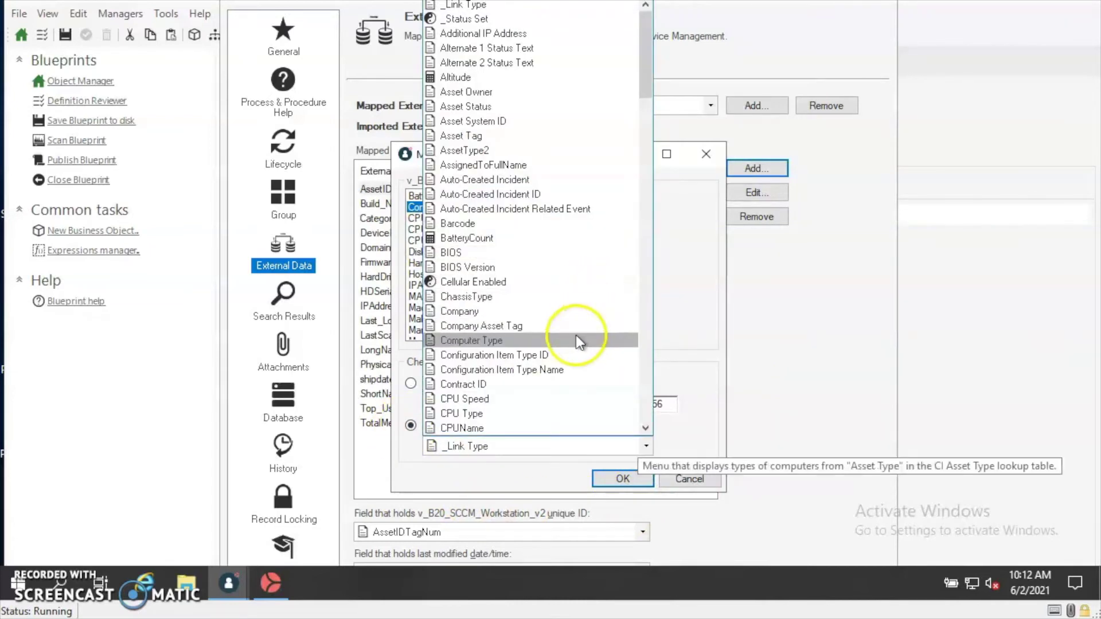
pyautogui.click(844, 329)
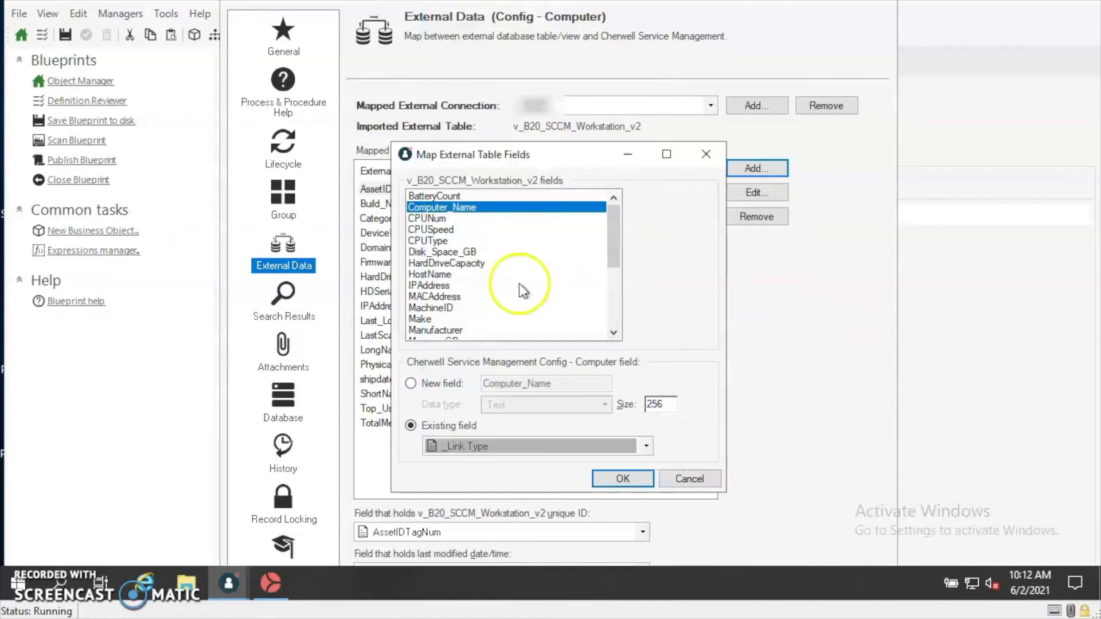
pyautogui.click(515, 452)
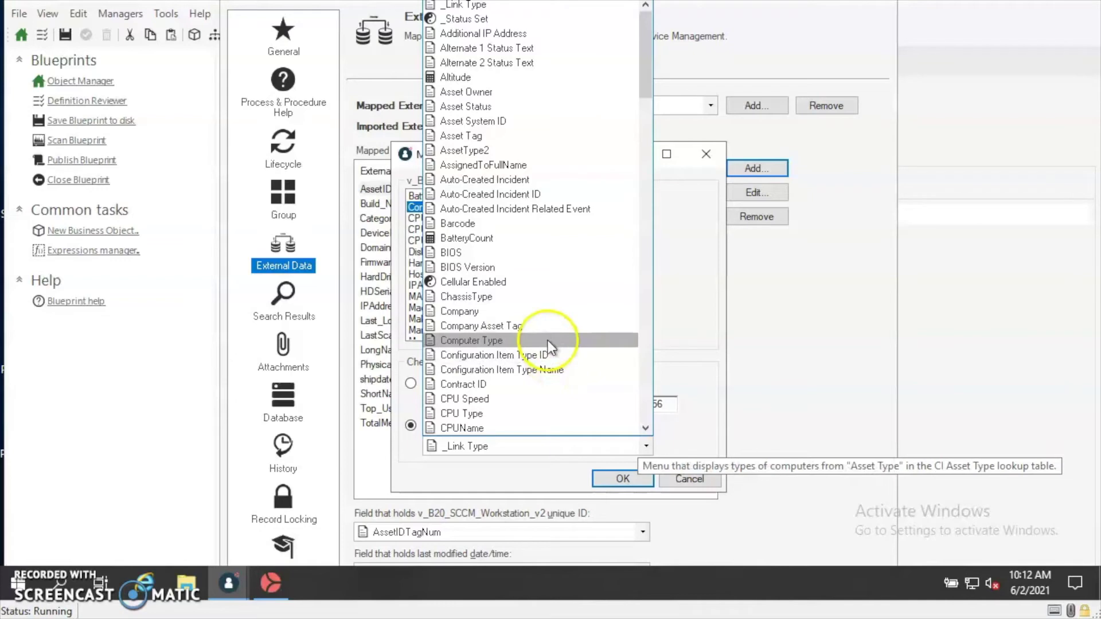
pyautogui.scroll(-6, 549, 354)
pyautogui.scroll(-3, 548, 352)
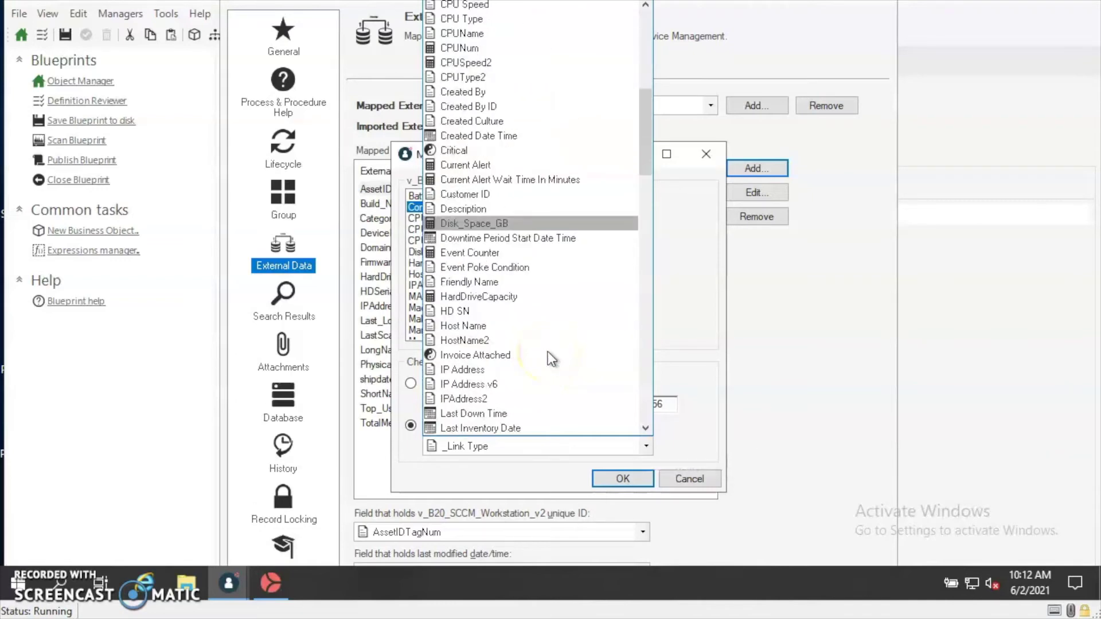
pyautogui.click(515, 326)
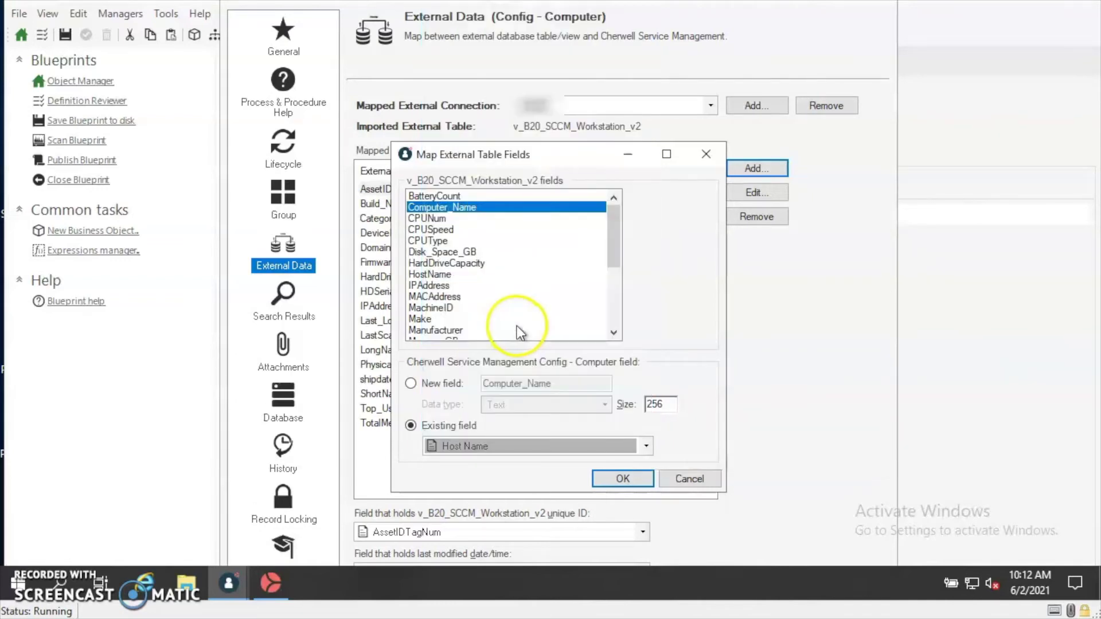
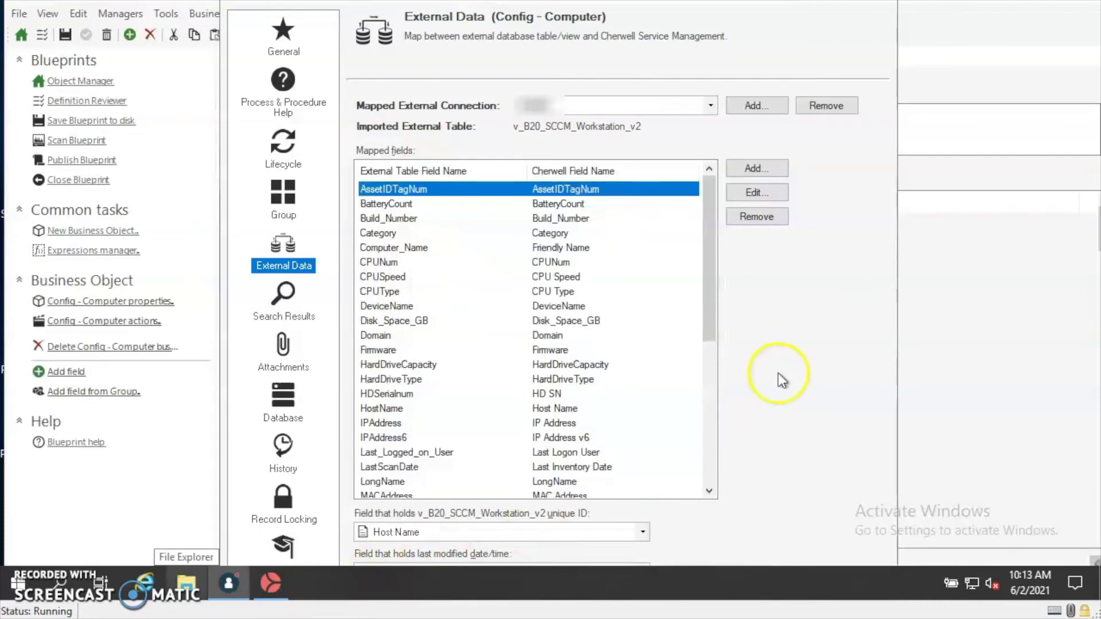
# Step: Review the full list of external fields mapped to Config - Computer fields
pyautogui.click(791, 352)
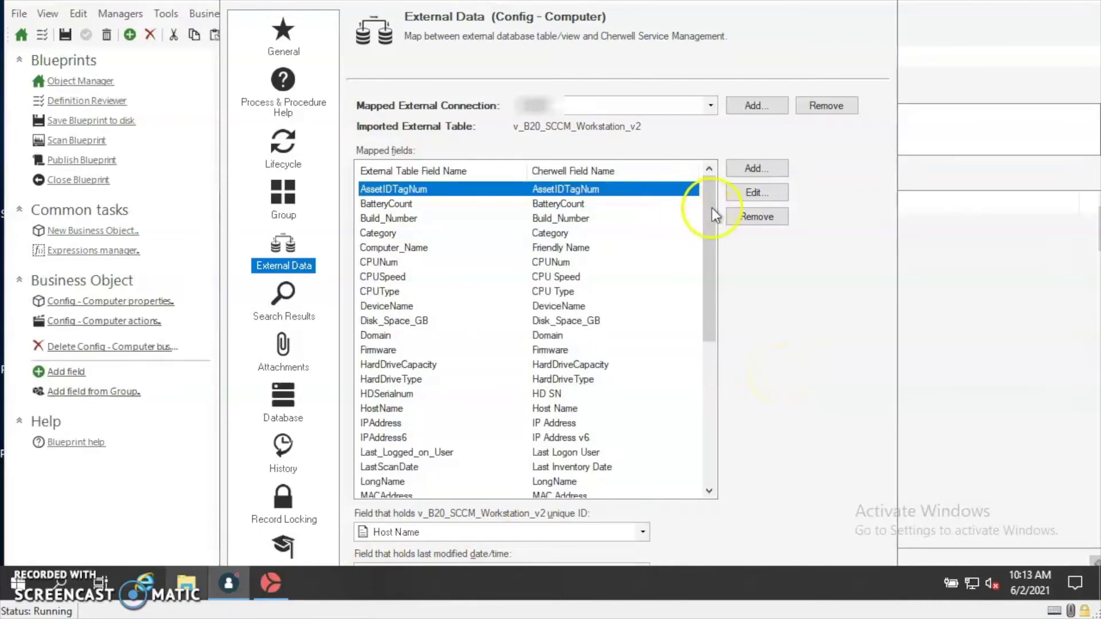
pyautogui.moveTo(711, 208); pyautogui.dragTo(712, 222)
pyautogui.moveTo(715, 263); pyautogui.dragTo(708, 232)
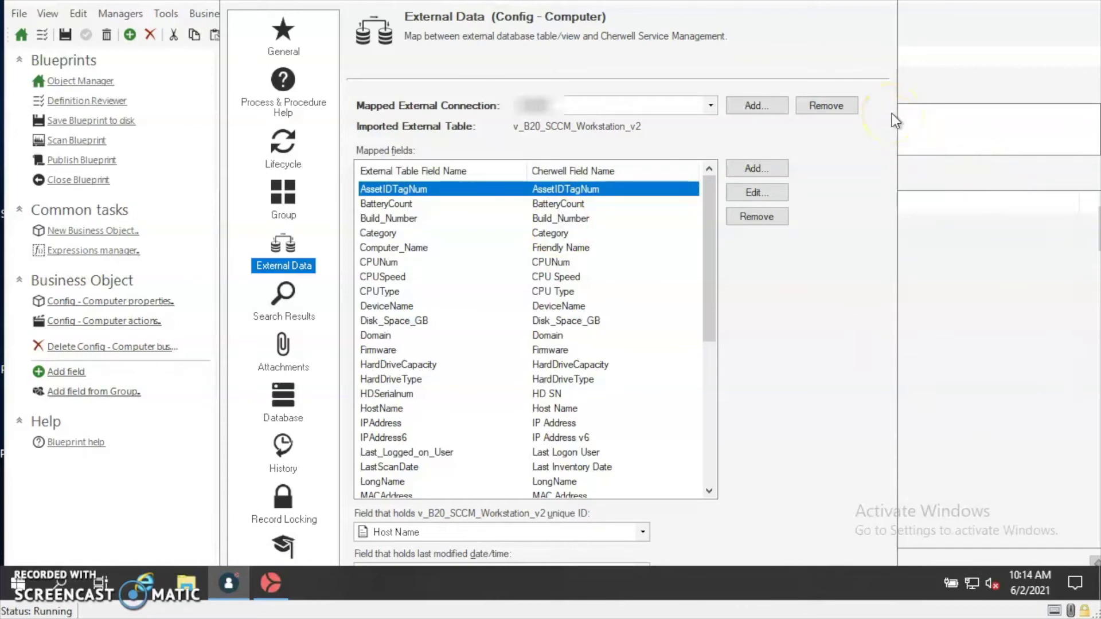
# Step: Close the Config - Computer object properties and the blueprint
pyautogui.click(883, 14)
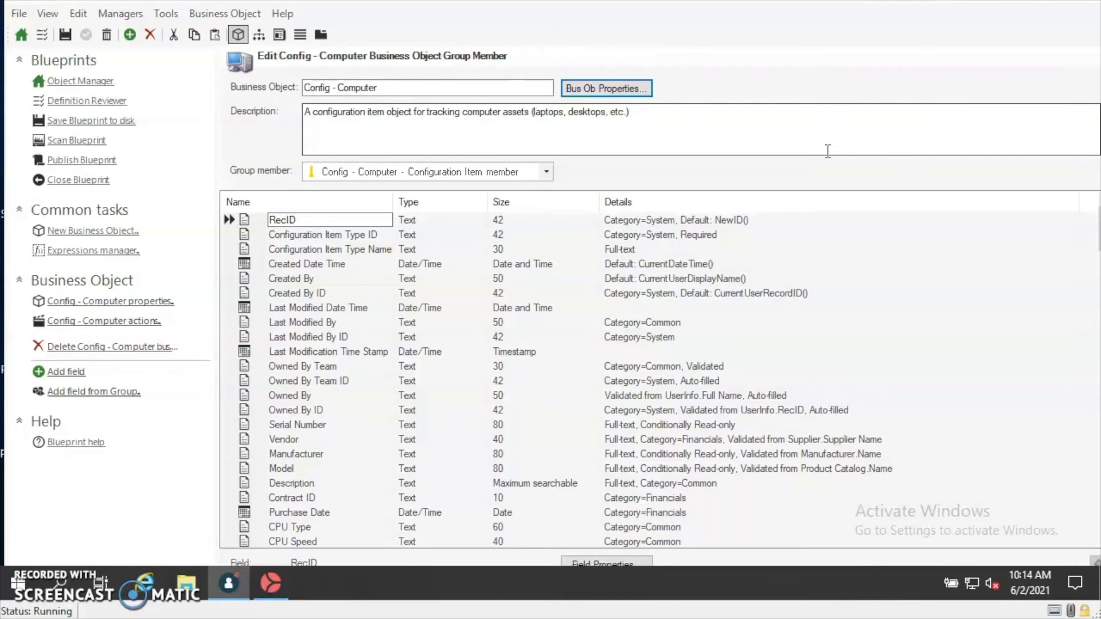
pyautogui.click(75, 181)
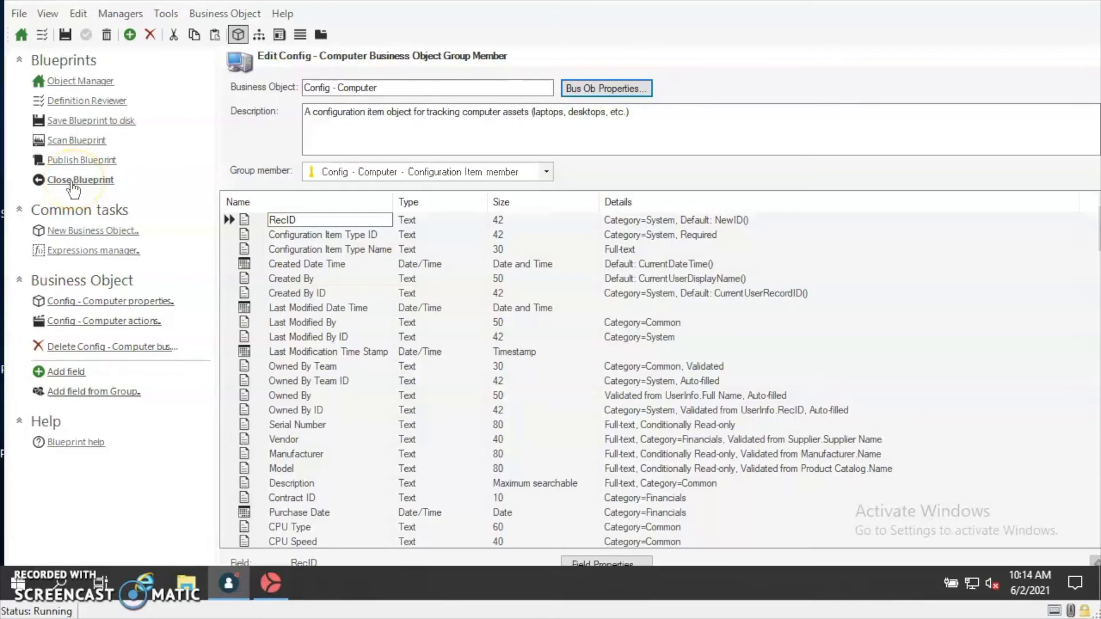
pyautogui.click(624, 300)
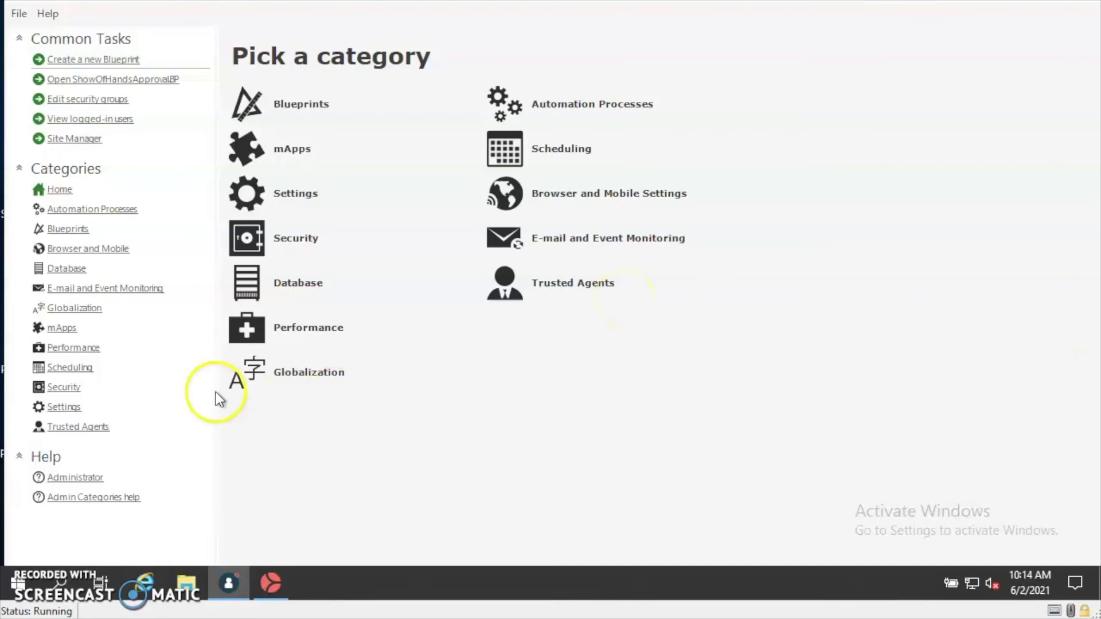
# Step: Find the Data Warehouse (Config - Computer) Import item in the scheduler, widening the Name column, and open it for editing
pyautogui.click(72, 368)
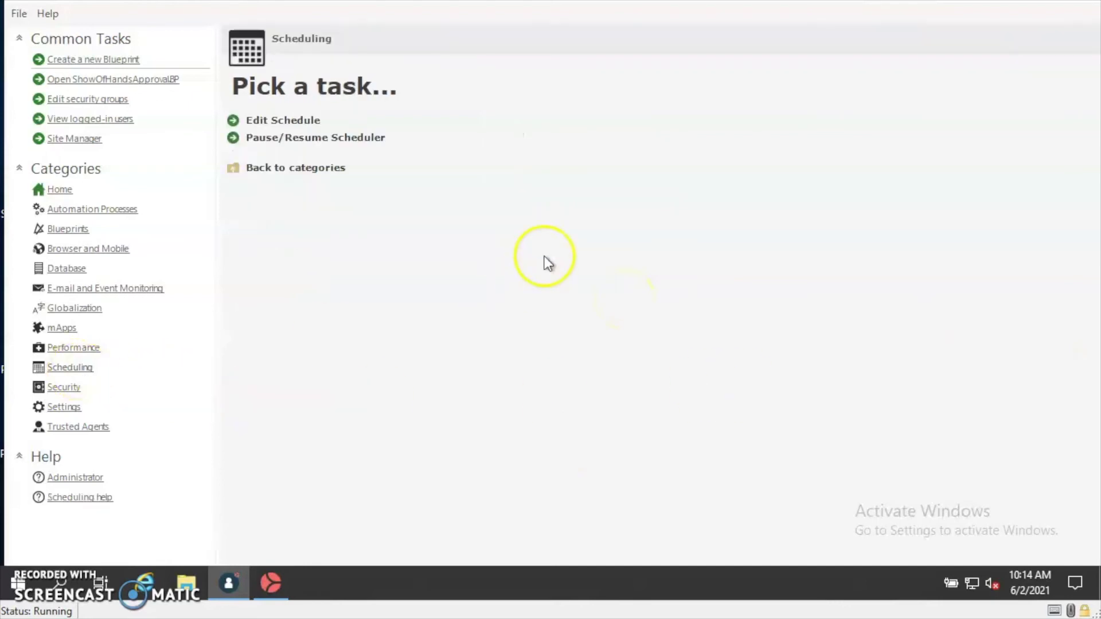
pyautogui.click(290, 120)
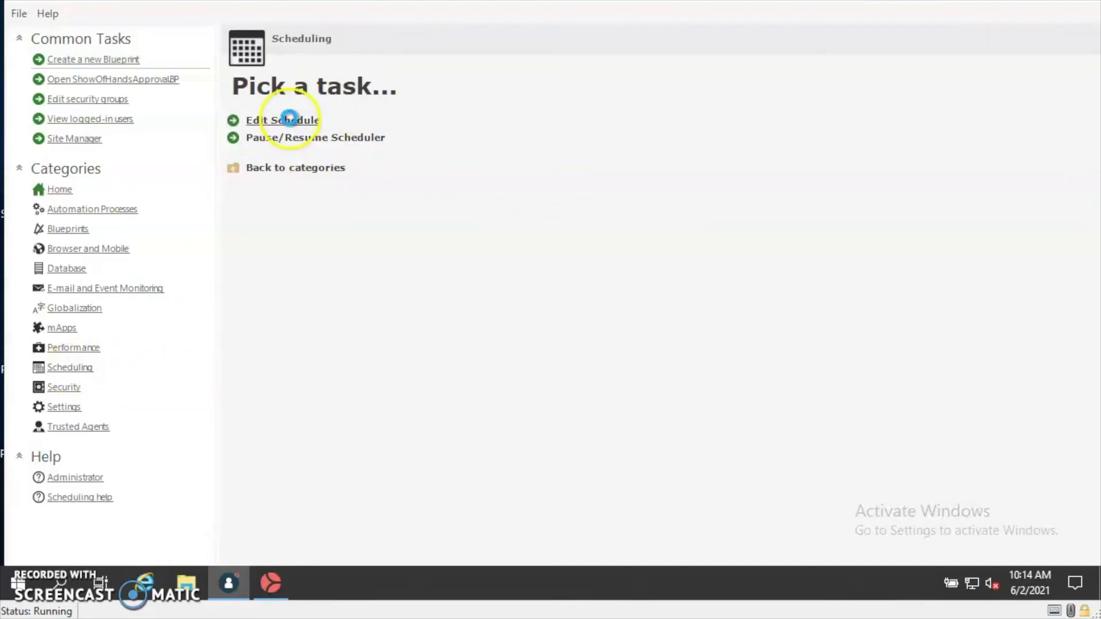
pyautogui.moveTo(895, 255); pyautogui.dragTo(902, 278)
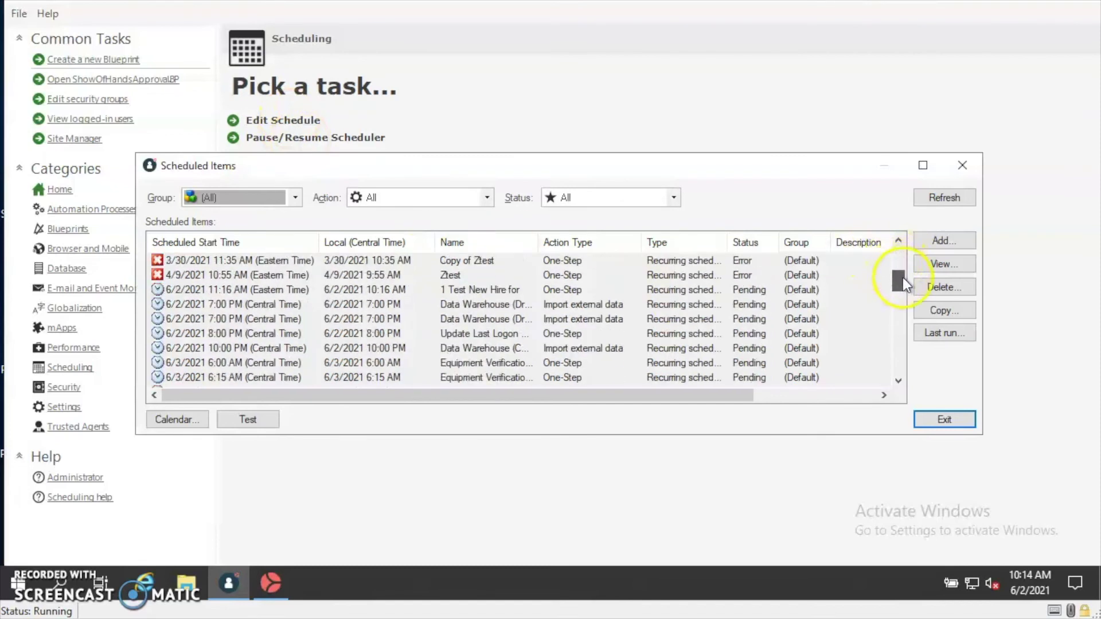
pyautogui.moveTo(536, 241); pyautogui.dragTo(603, 239)
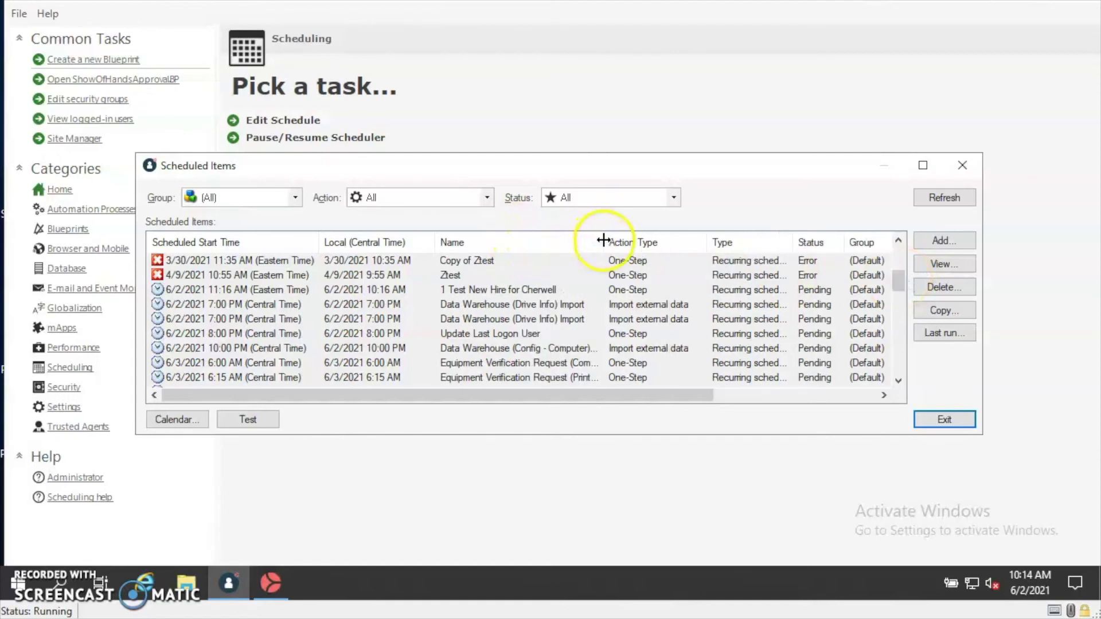
pyautogui.click(491, 351)
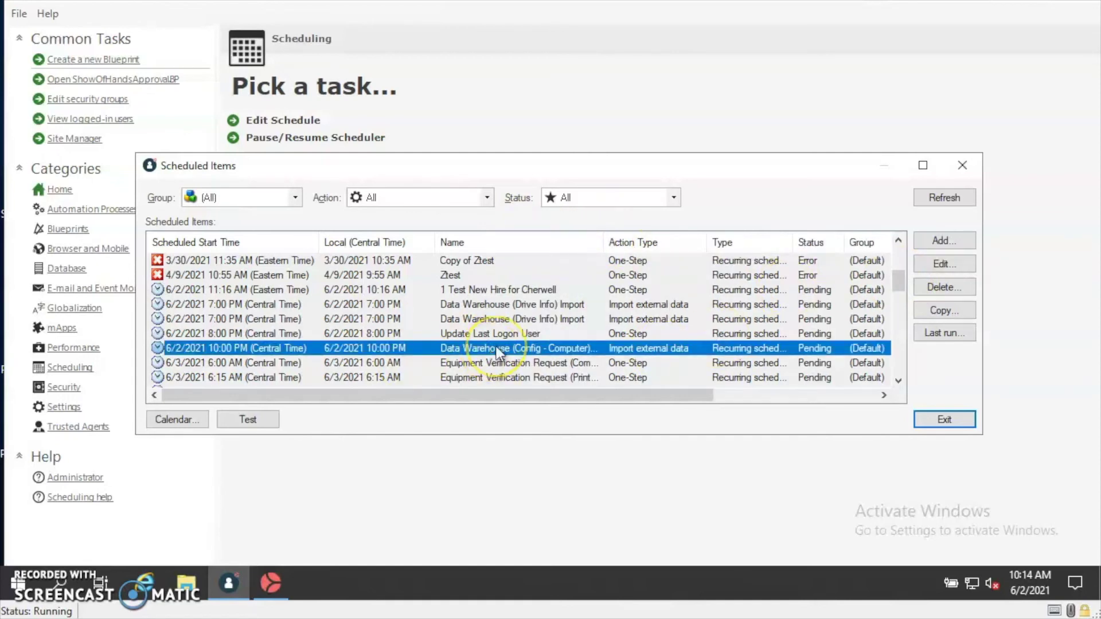
pyautogui.click(946, 263)
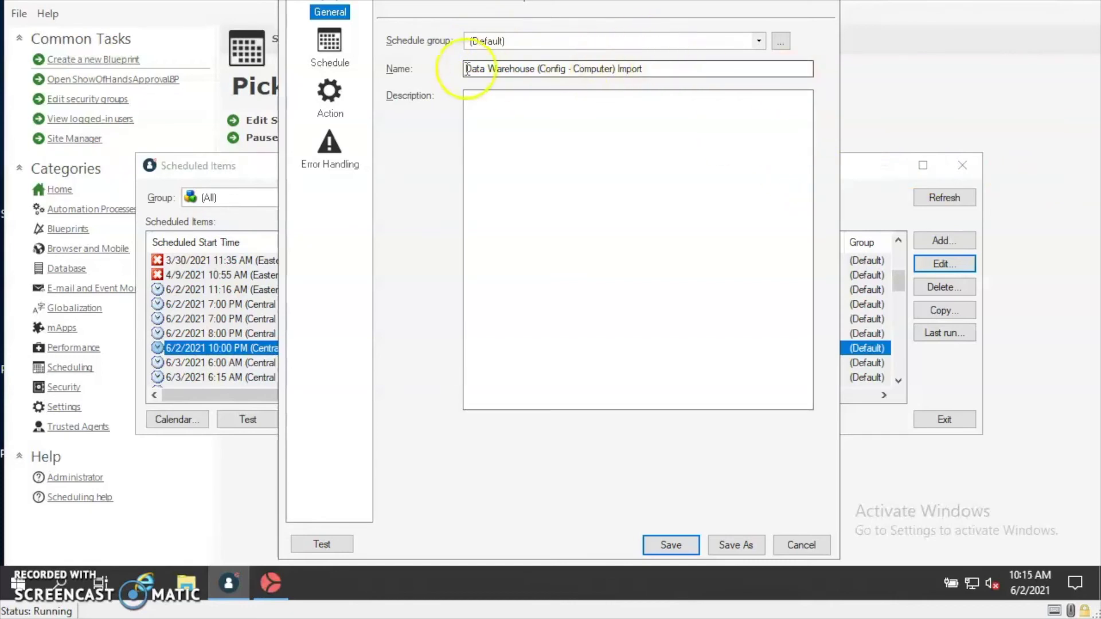
# Step: Review the recurring schedule and the action settings of the Data Warehouse (Config - Computer) Import item
pyautogui.click(332, 46)
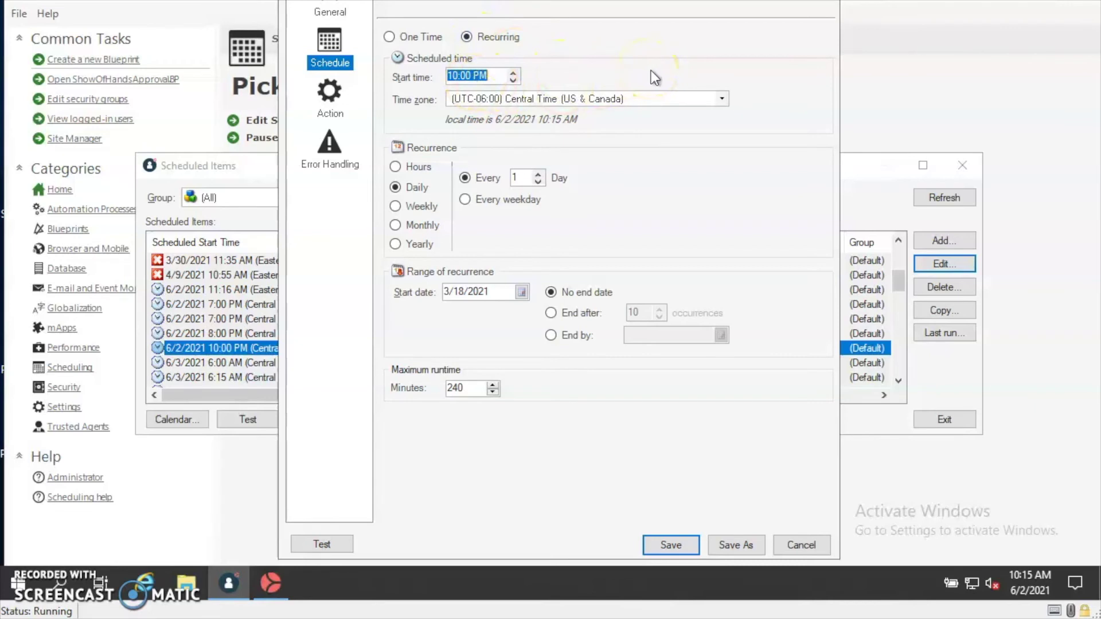
pyautogui.click(330, 95)
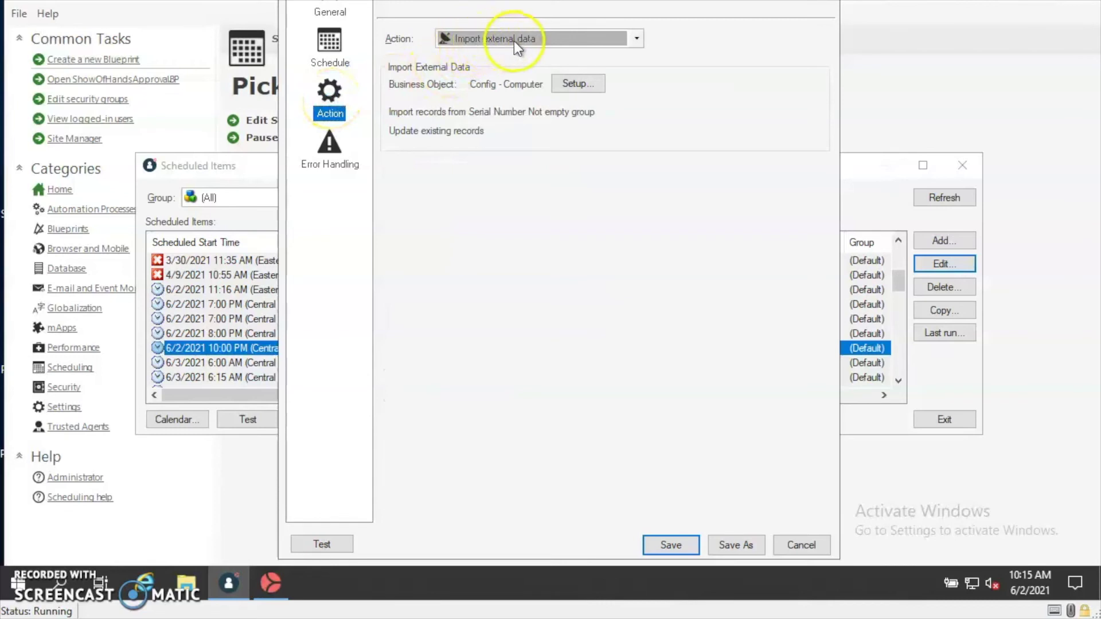
# Step: Complete the external data import setup for Config - Computer, updating existing records and filtering by the Serial Number Not empty search group
pyautogui.click(590, 84)
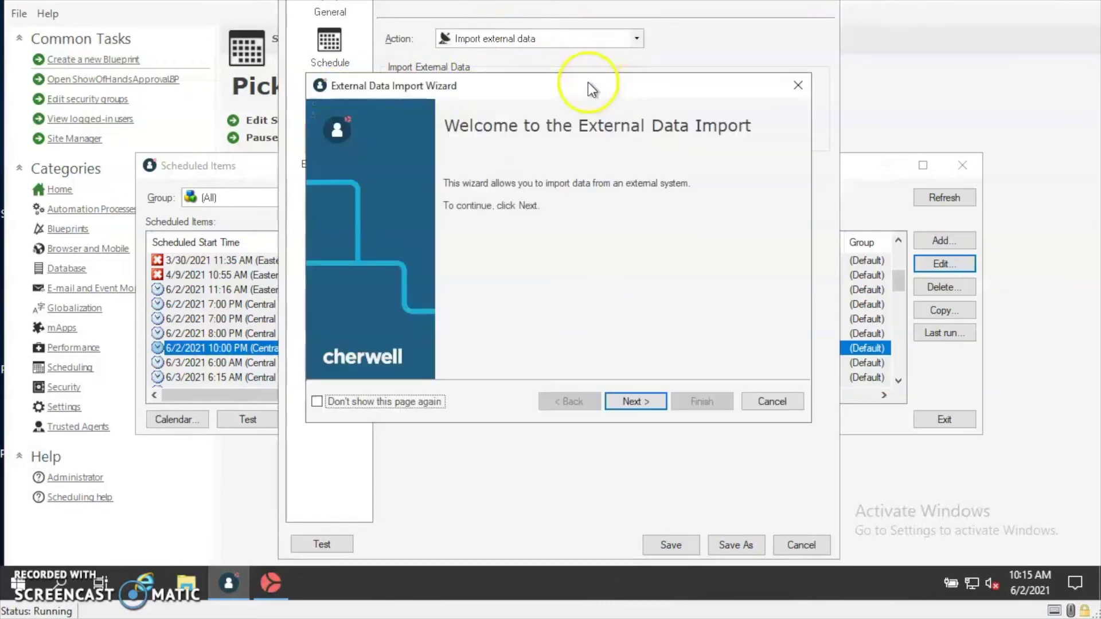
pyautogui.click(632, 401)
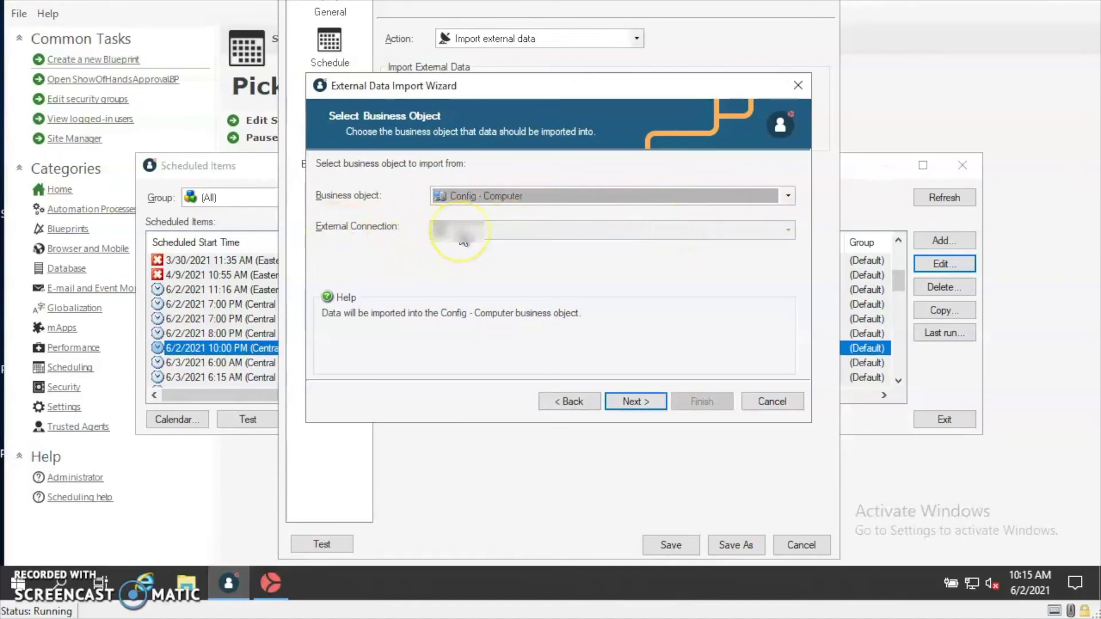
pyautogui.click(644, 401)
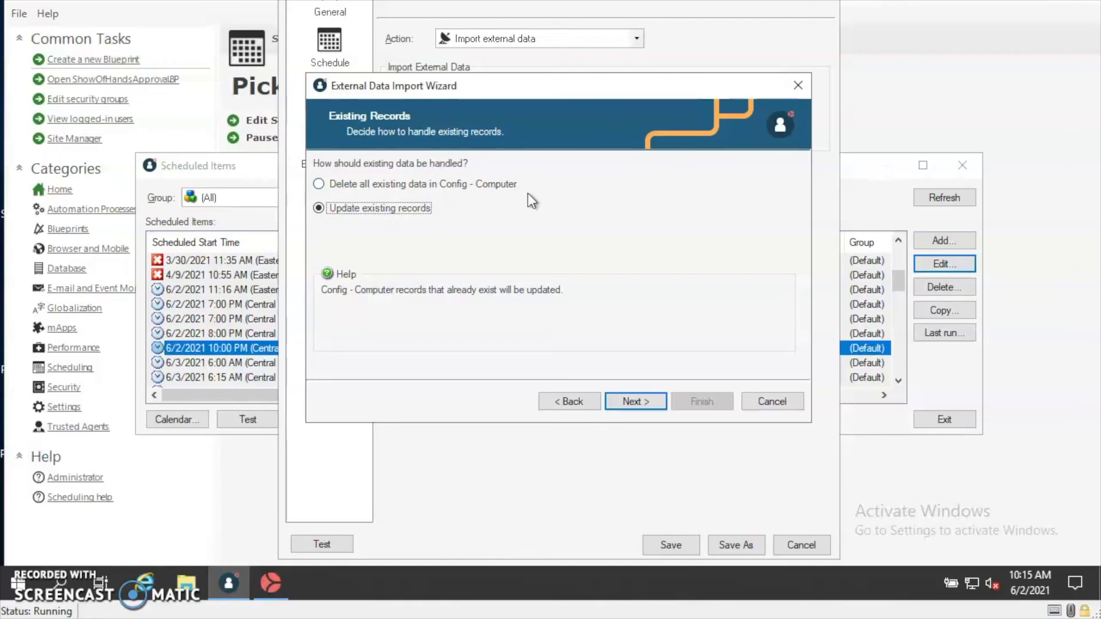
pyautogui.click(431, 225)
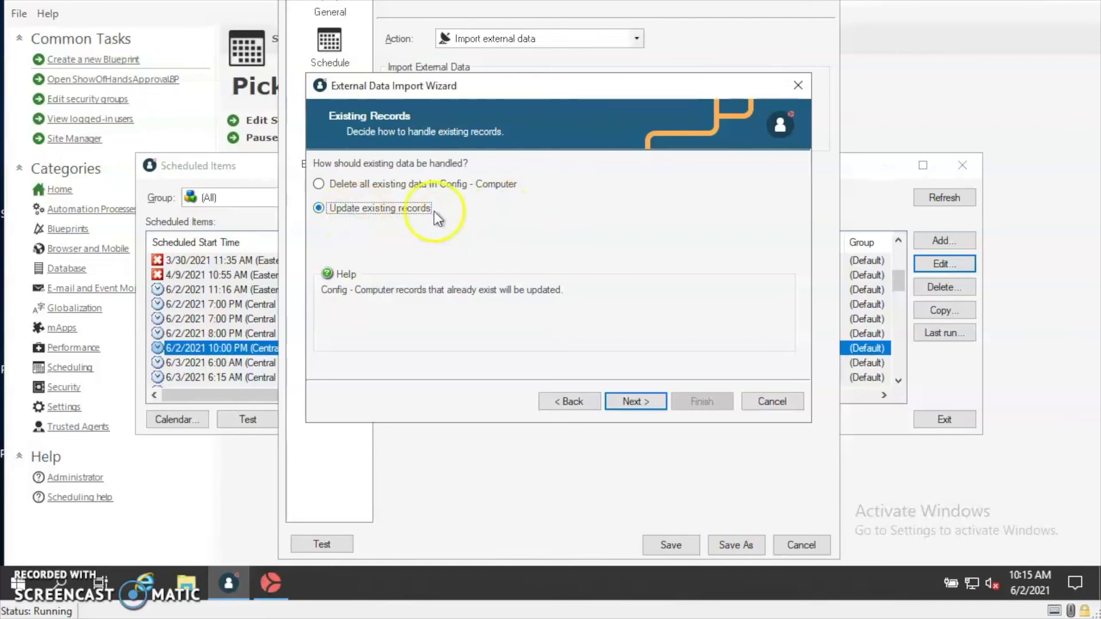
pyautogui.click(645, 400)
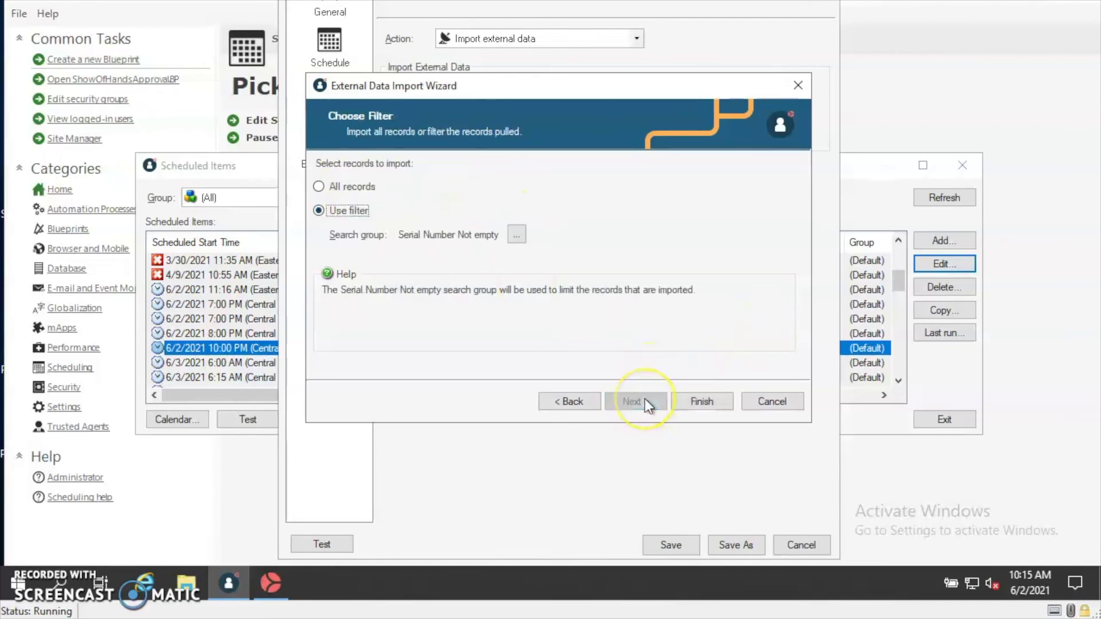
pyautogui.click(662, 222)
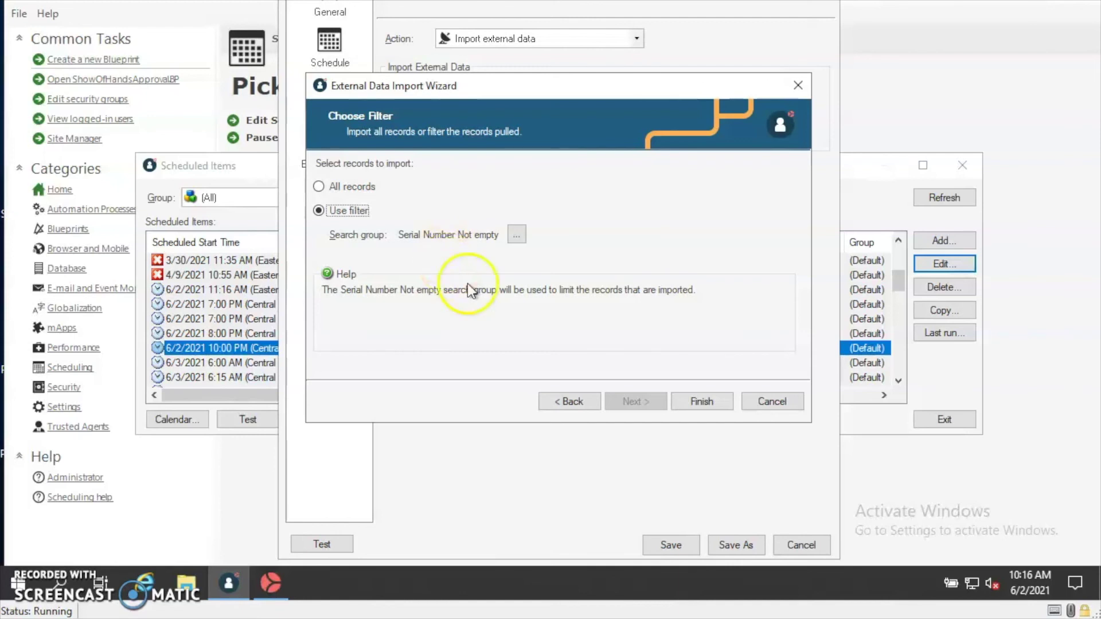
pyautogui.click(717, 404)
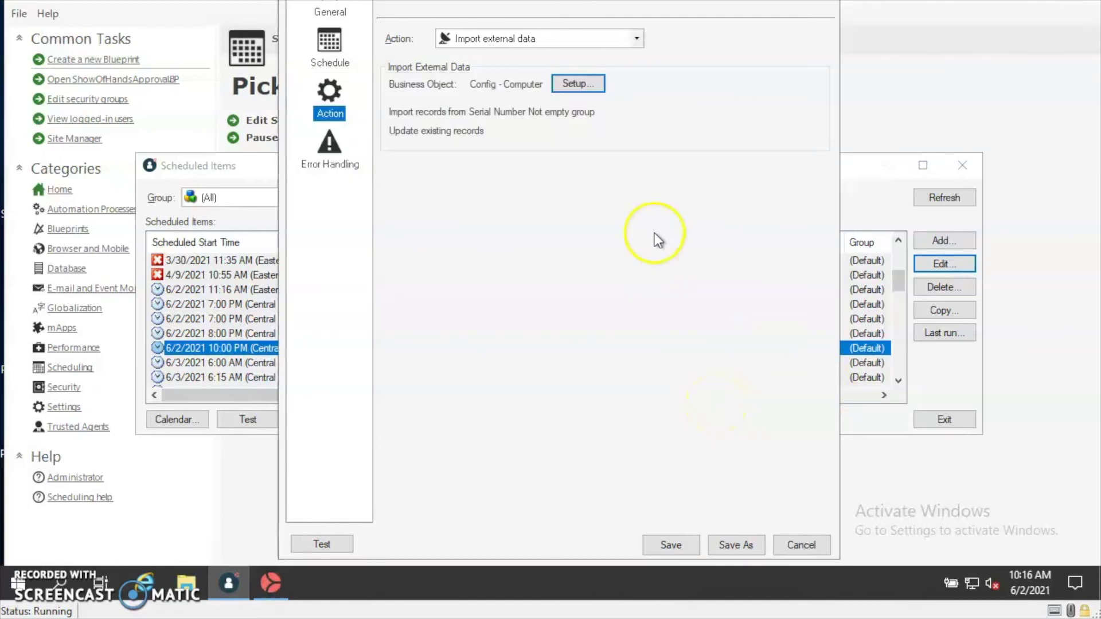
# Step: Run a test of the Config - Computer import, and close the item without saving along with the scheduled items list
pyautogui.click(319, 541)
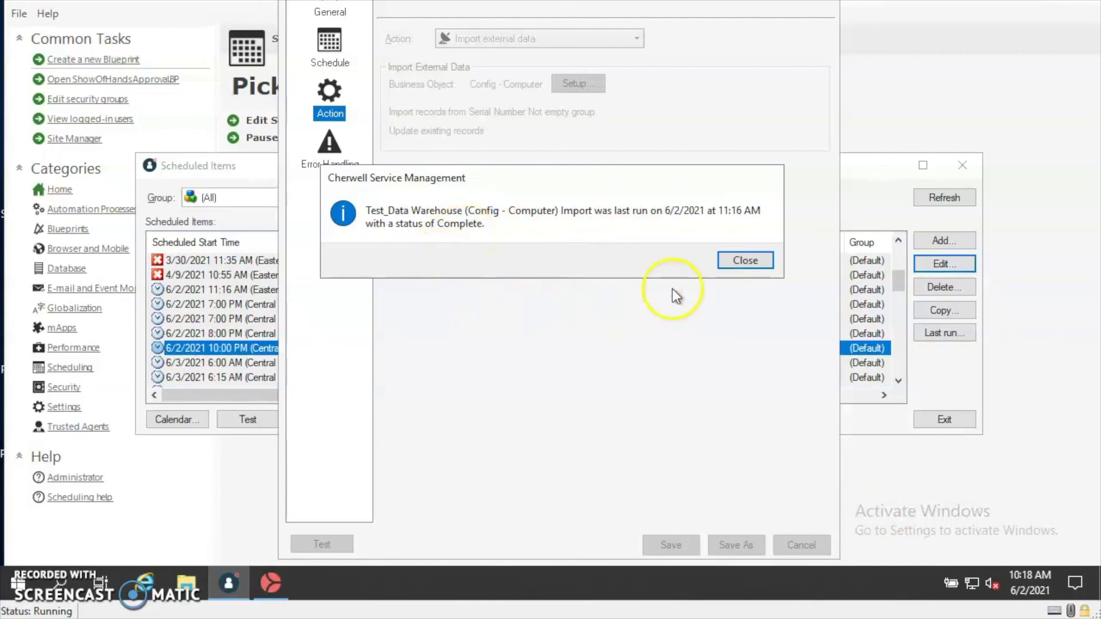
pyautogui.click(737, 260)
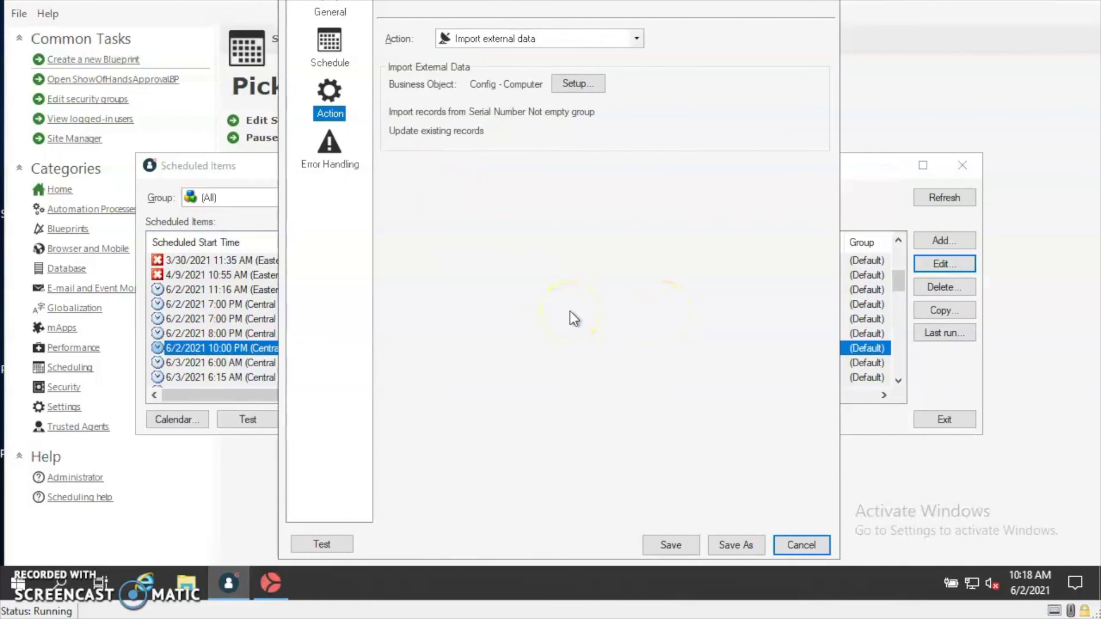
pyautogui.click(814, 545)
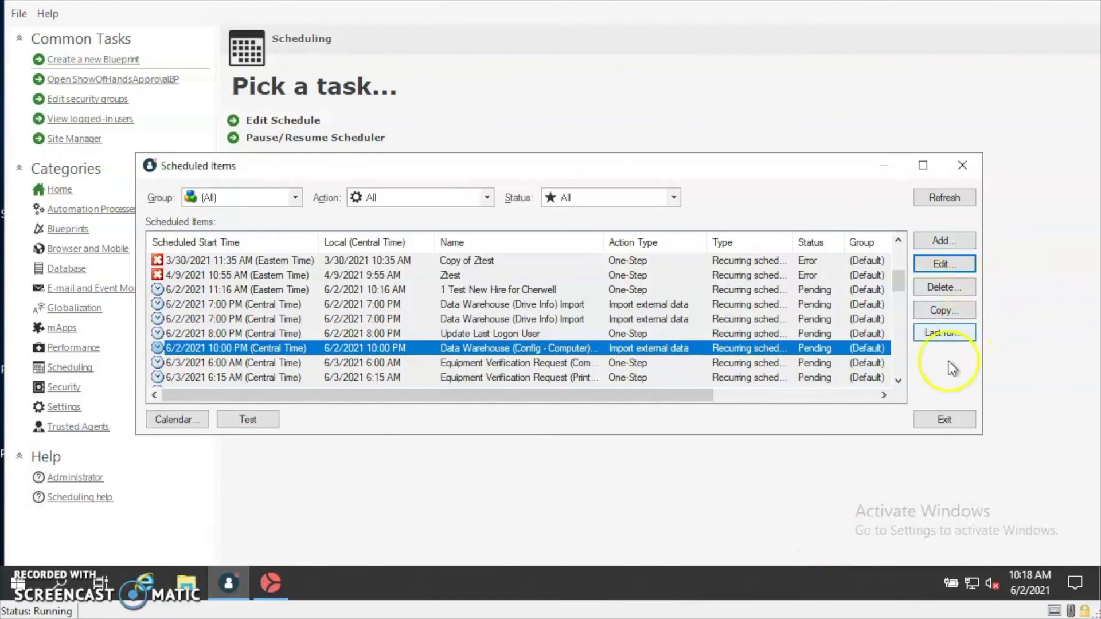
pyautogui.click(945, 420)
# Step: Switch to the Cherwell client and examine the Config - Computer records in the Configuration Management Database, including their created and last modified dates
pyautogui.click(272, 585)
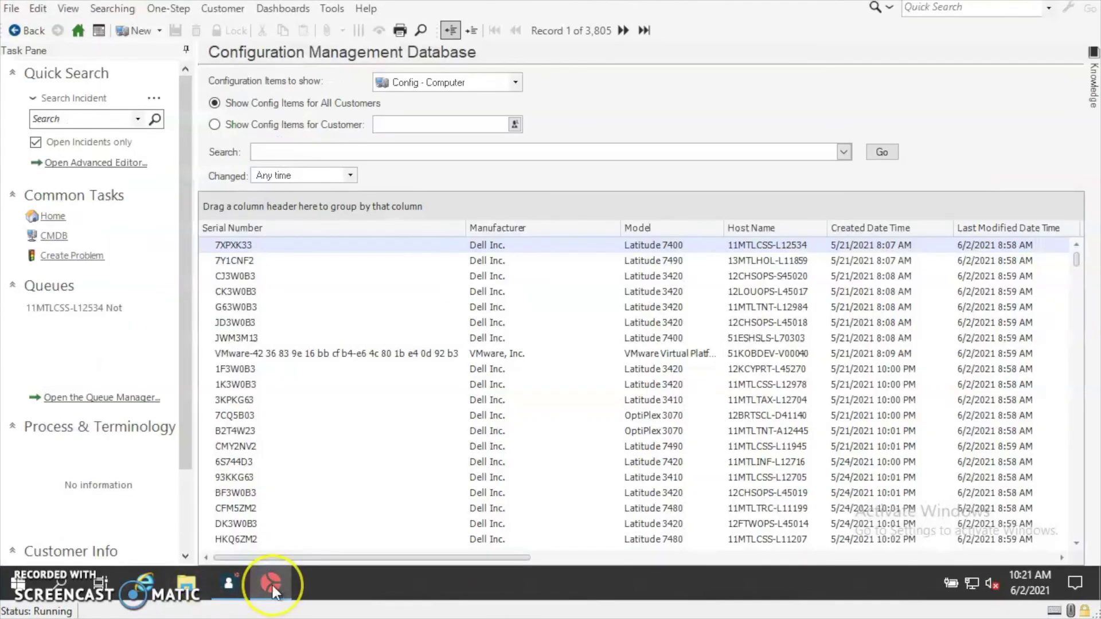
pyautogui.click(272, 585)
pyautogui.click(270, 584)
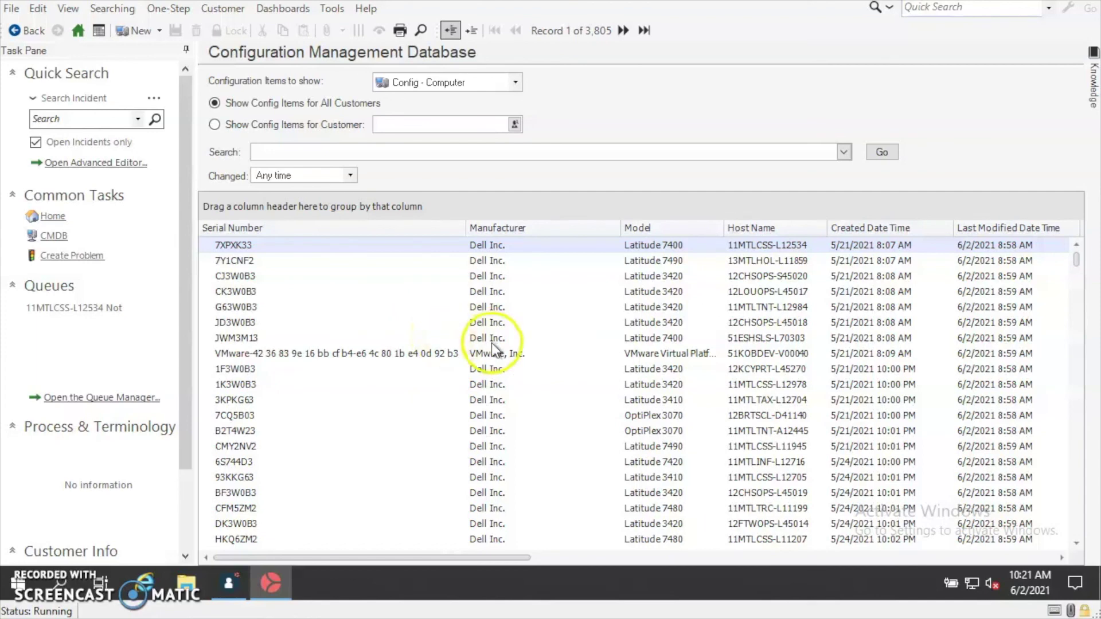
pyautogui.scroll(-4, 491, 387)
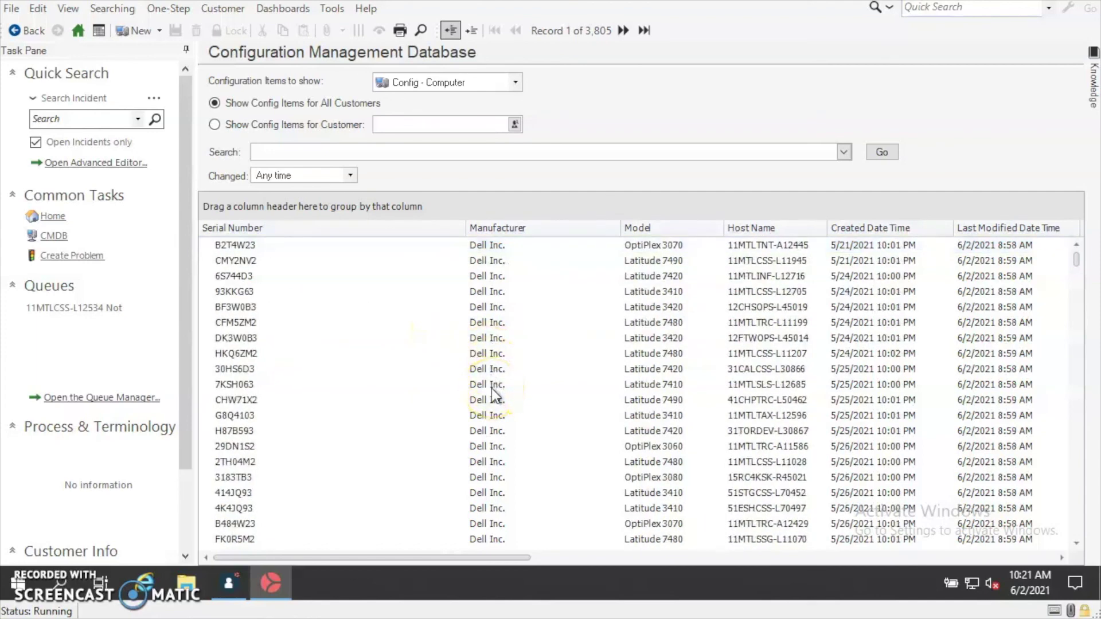
pyautogui.scroll(-5, 494, 395)
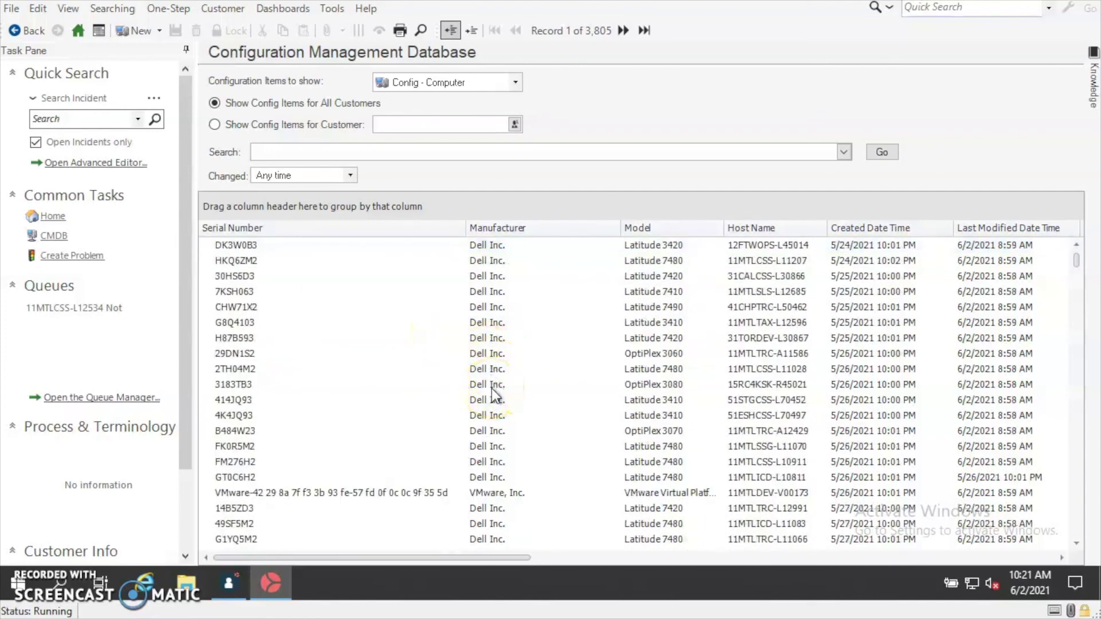
pyautogui.scroll(-4, 494, 395)
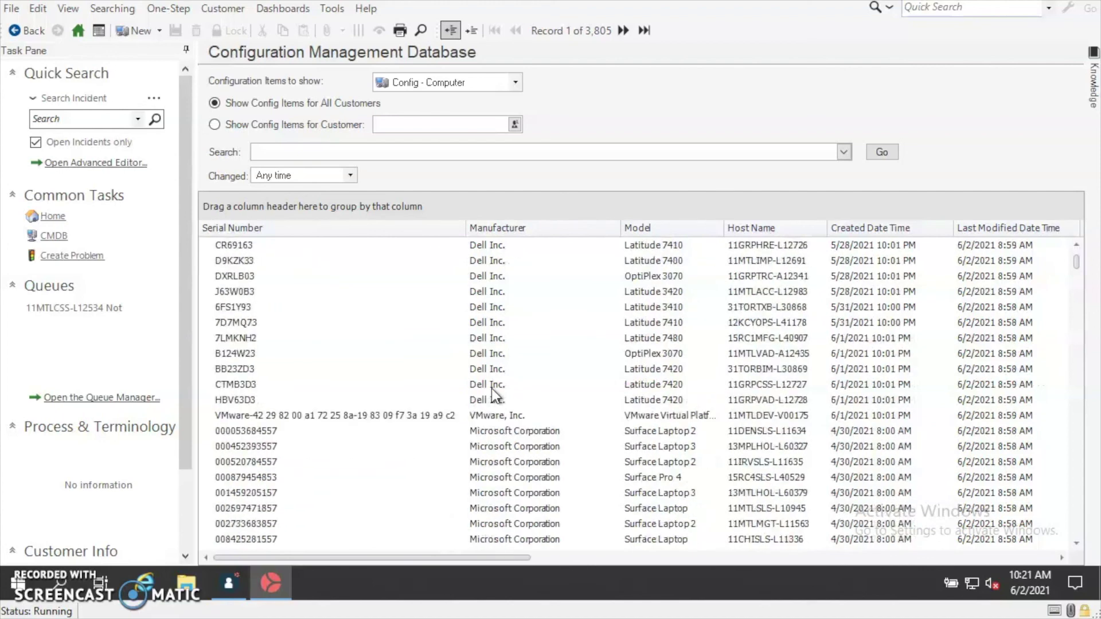
pyautogui.scroll(-4, 495, 394)
pyautogui.scroll(-2, 495, 394)
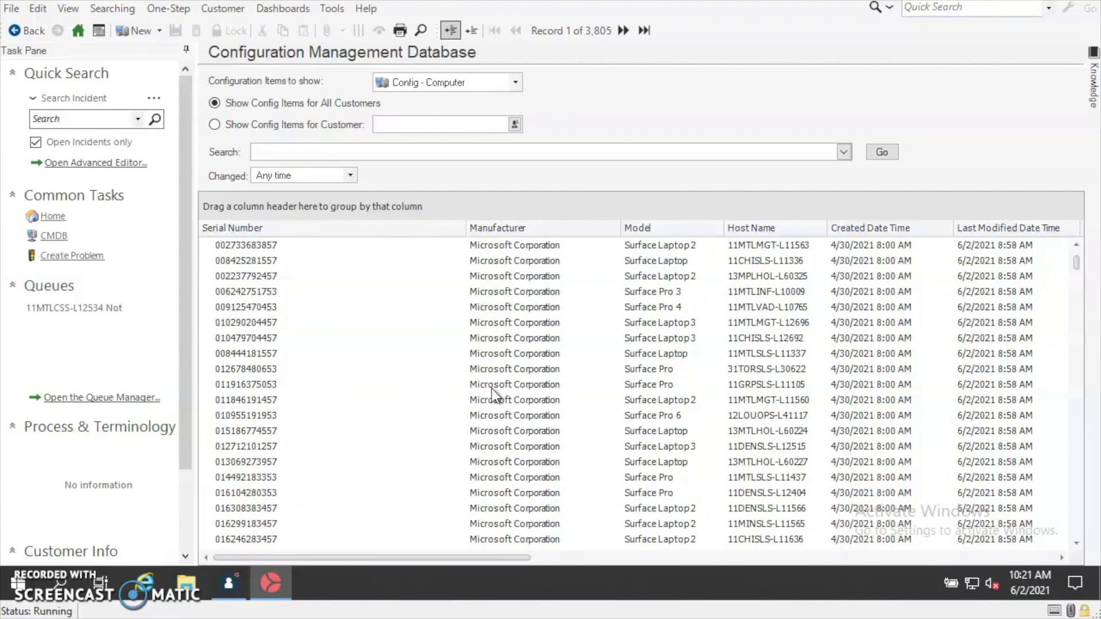
pyautogui.scroll(-8, 495, 395)
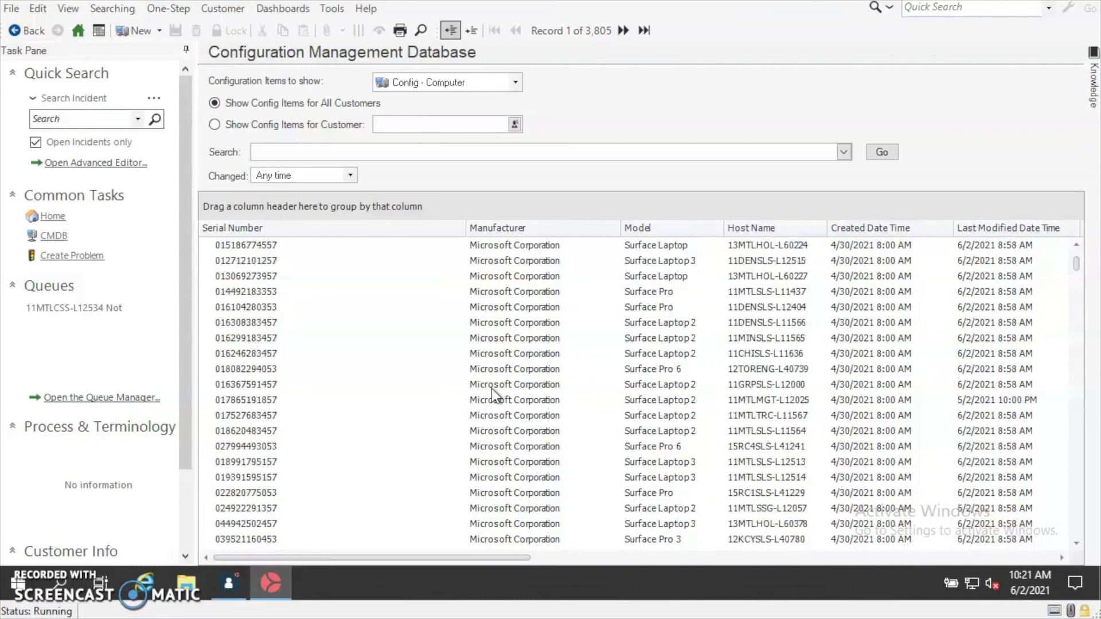
pyautogui.scroll(-3, 494, 395)
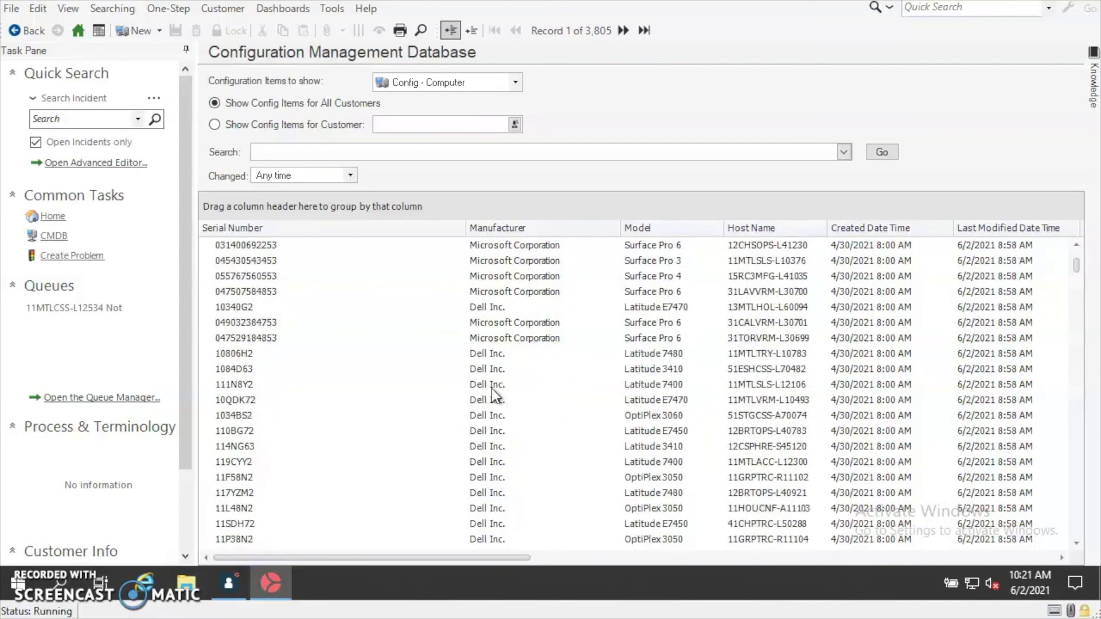
pyautogui.scroll(-2, 494, 395)
pyautogui.scroll(-2, 495, 395)
pyautogui.scroll(12, 494, 394)
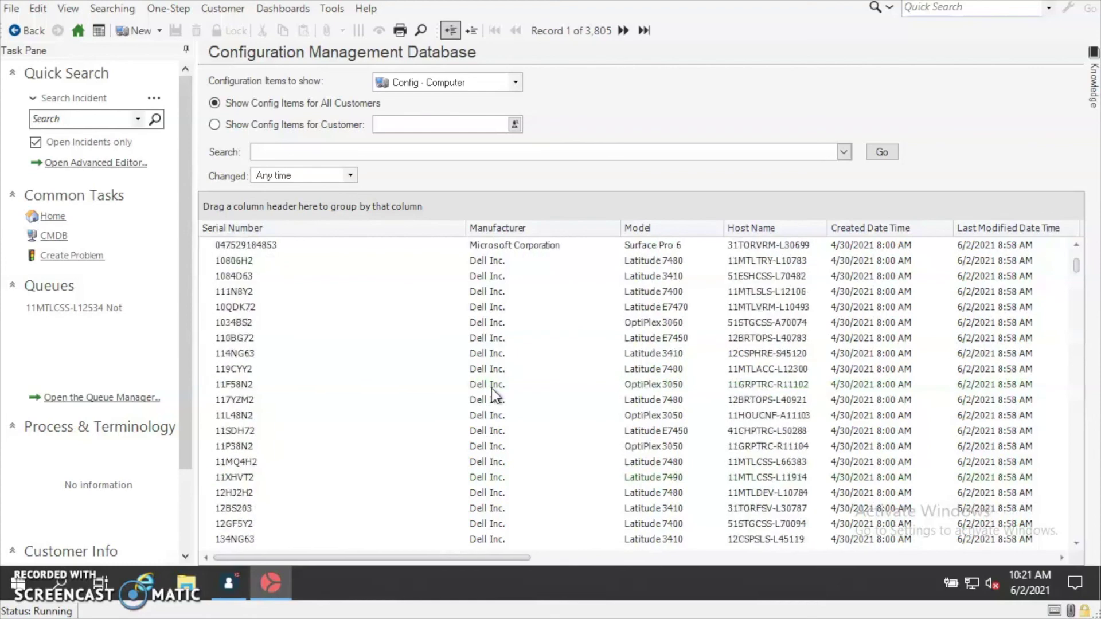
pyautogui.scroll(10, 494, 395)
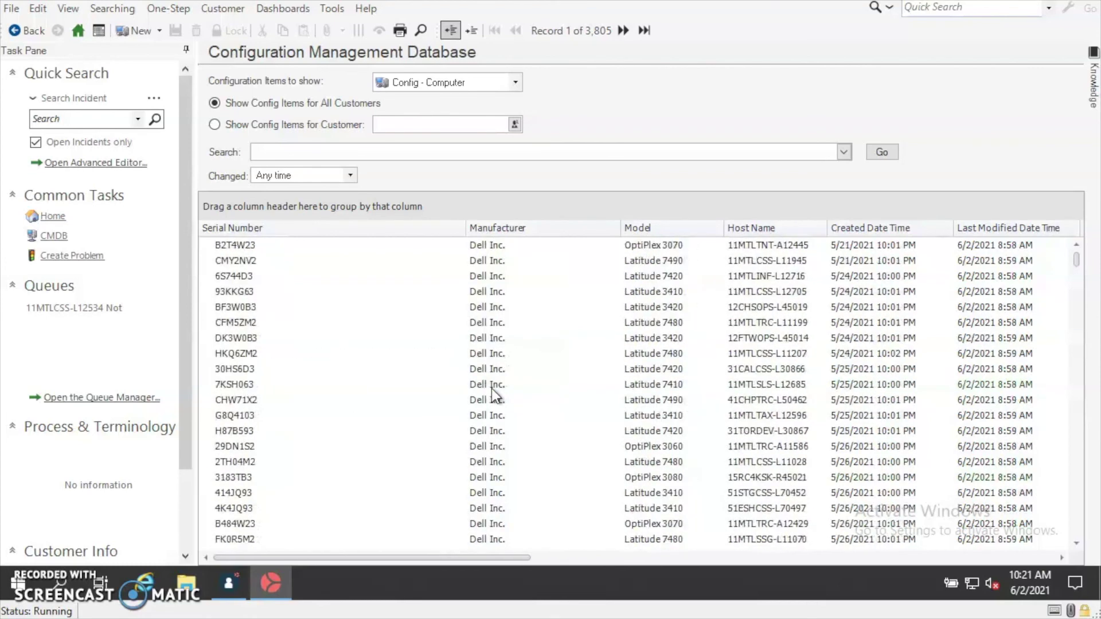